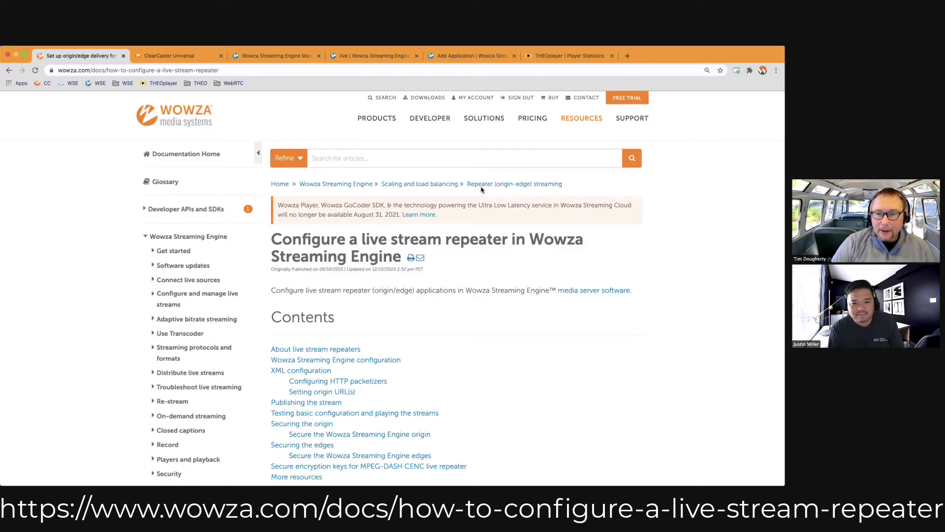
Review the Wowza documentation article on configuring a live stream repeater, covering the origin and edge application setup instructions
{"action": "left_click", "coordinate": [330, 162]}
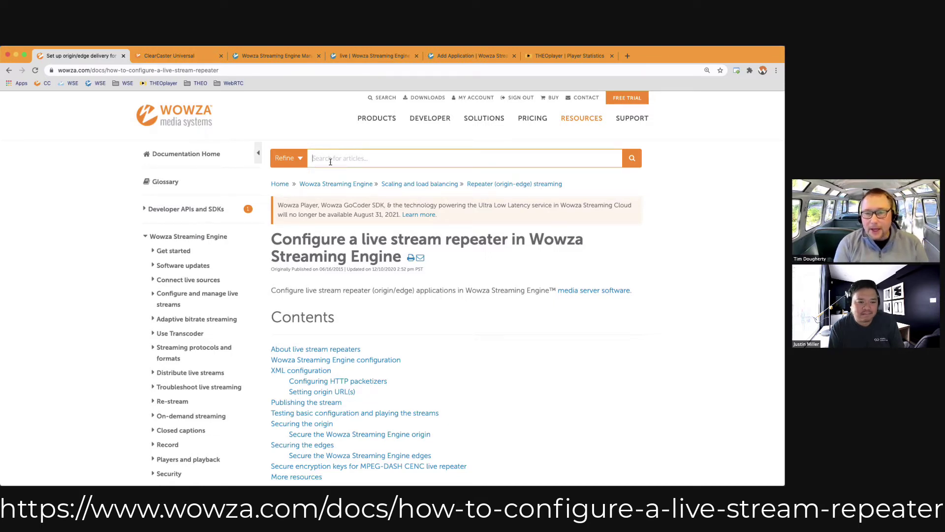
{"action": "left_click", "coordinate": [451, 276]}
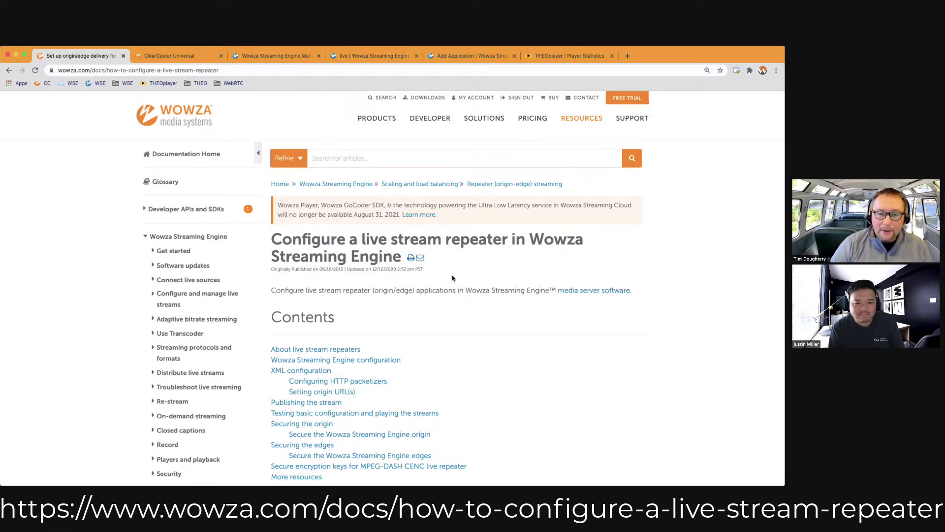
{"action": "scroll", "coordinate": [513, 273], "scroll_direction": "down", "scroll_amount": 1}
{"action": "scroll", "coordinate": [513, 274], "scroll_direction": "down", "scroll_amount": 2}
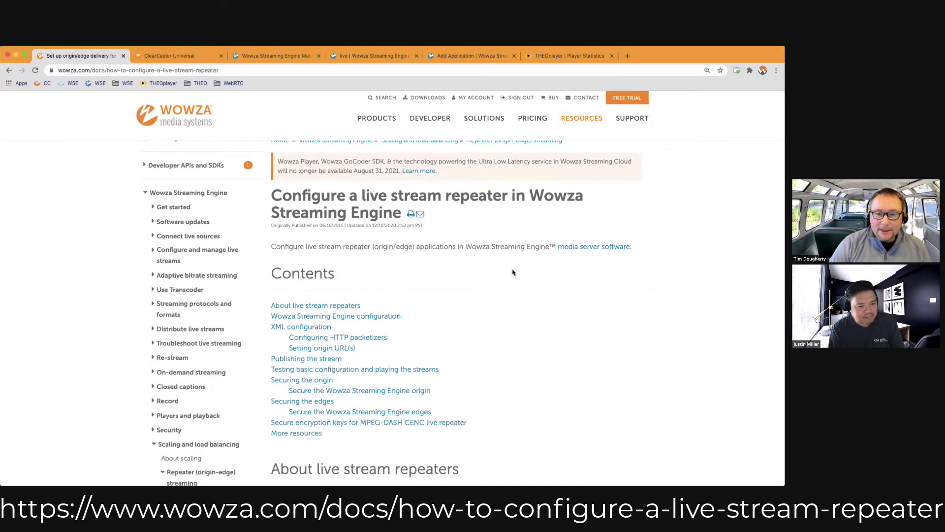
{"action": "scroll", "coordinate": [512, 272], "scroll_direction": "down", "scroll_amount": 3}
{"action": "scroll", "coordinate": [517, 269], "scroll_direction": "down", "scroll_amount": 10}
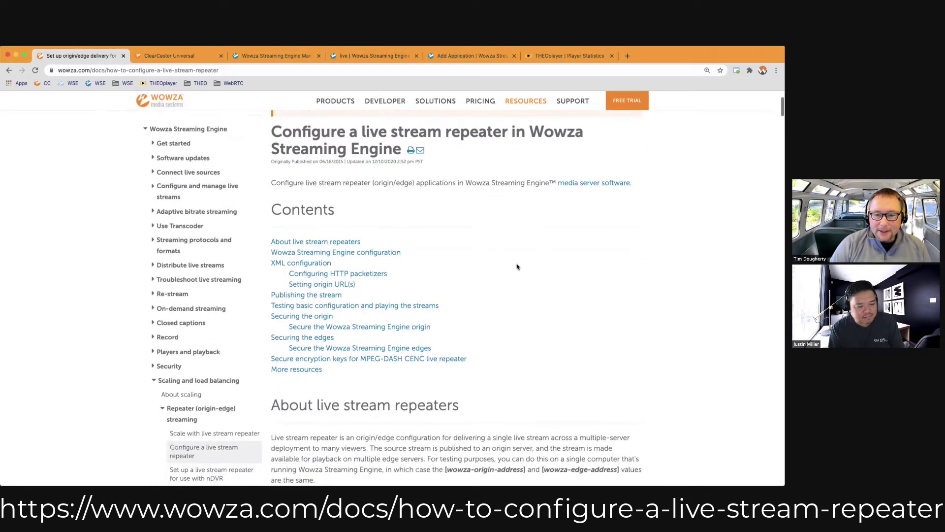
{"action": "scroll", "coordinate": [517, 265], "scroll_direction": "down", "scroll_amount": 10}
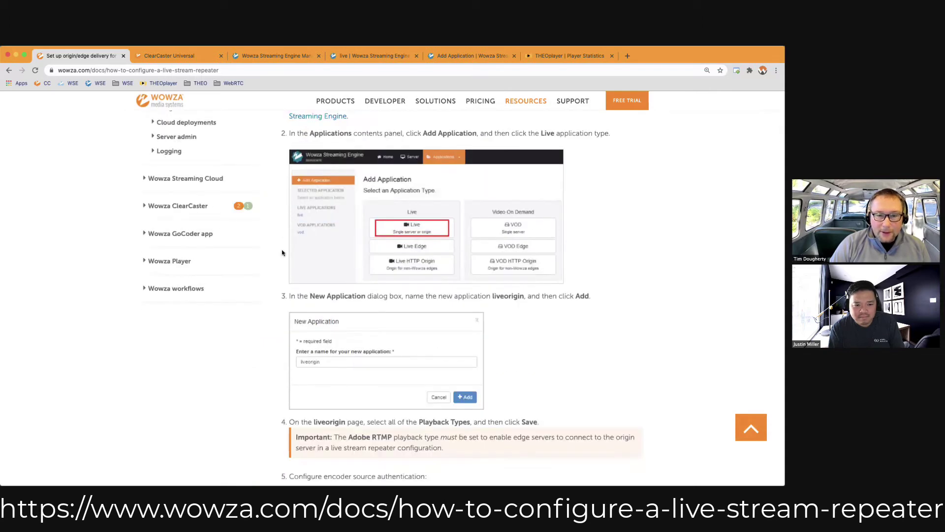
{"action": "scroll", "coordinate": [278, 254], "scroll_direction": "down", "scroll_amount": 5}
{"action": "scroll", "coordinate": [278, 251], "scroll_direction": "down", "scroll_amount": 16}
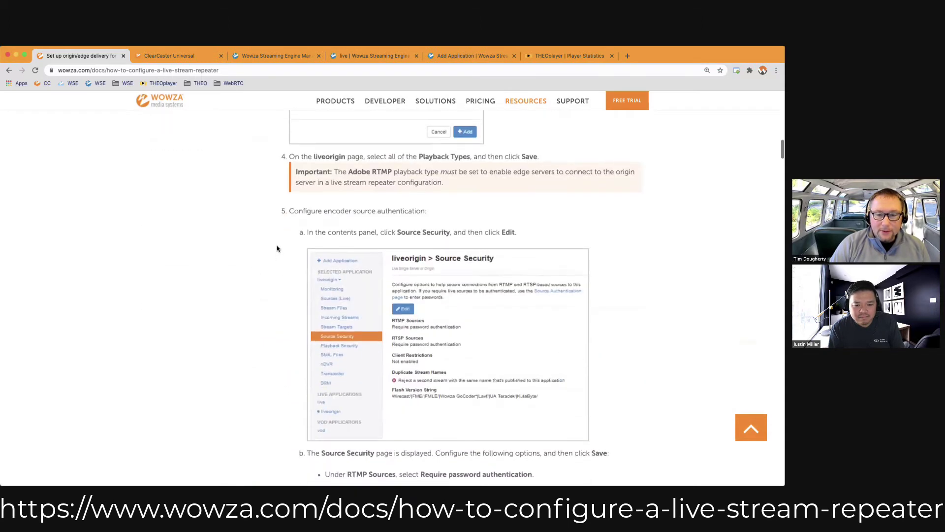
{"action": "scroll", "coordinate": [278, 246], "scroll_direction": "down", "scroll_amount": 15}
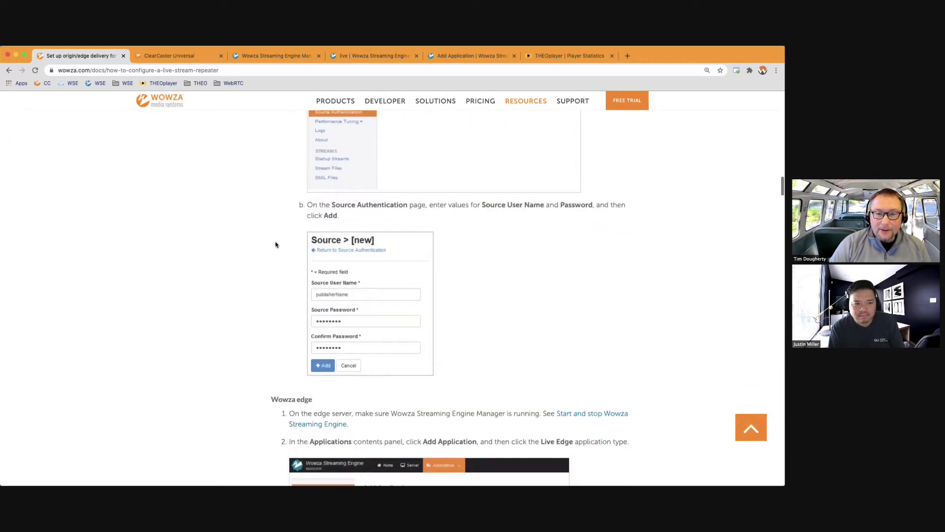
{"action": "scroll", "coordinate": [277, 246], "scroll_direction": "down", "scroll_amount": 7}
{"action": "scroll", "coordinate": [271, 264], "scroll_direction": "down", "scroll_amount": 2}
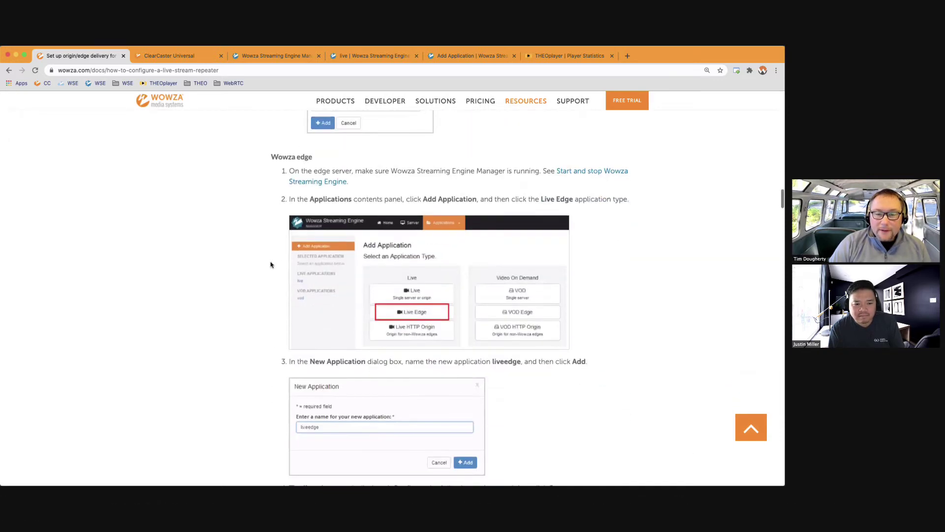
{"action": "scroll", "coordinate": [270, 264], "scroll_direction": "down", "scroll_amount": 2}
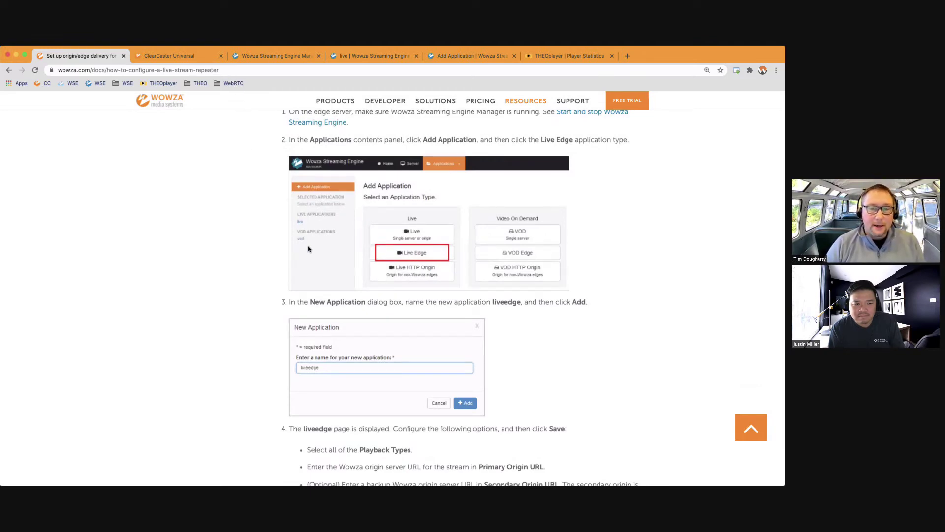
{"action": "scroll", "coordinate": [309, 249], "scroll_direction": "down", "scroll_amount": 10}
{"action": "scroll", "coordinate": [310, 251], "scroll_direction": "up", "scroll_amount": 20}
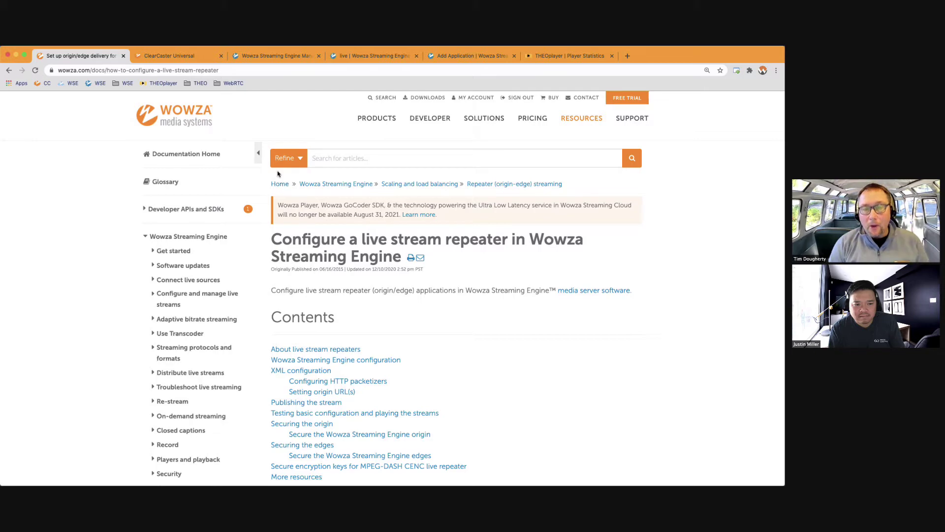
Examine the host addresses of the three Wowza Streaming Engine Manager instances: local, Ubuntu desktop VM and Ubuntu server VM
{"action": "left_click", "coordinate": [262, 57]}
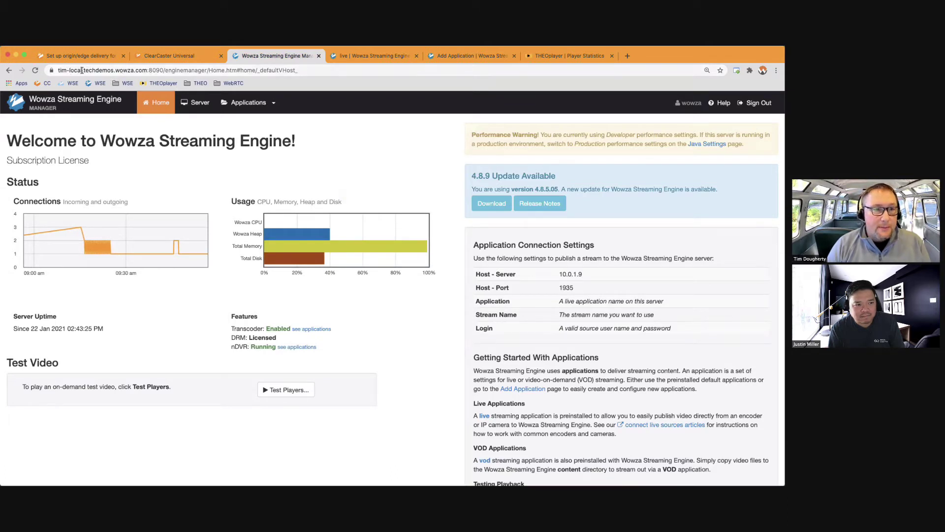
{"action": "left_click", "coordinate": [102, 70]}
{"action": "left_click", "coordinate": [102, 70]}
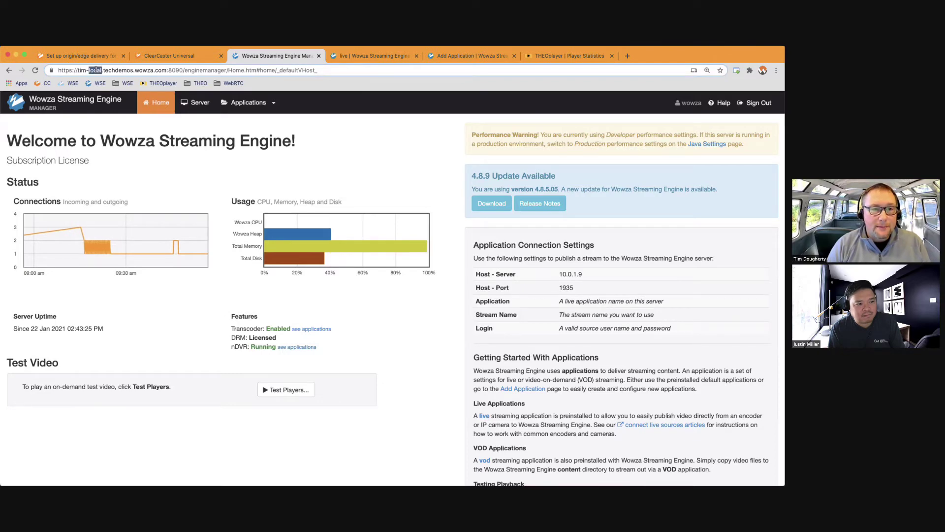
{"action": "left_click", "coordinate": [364, 56]}
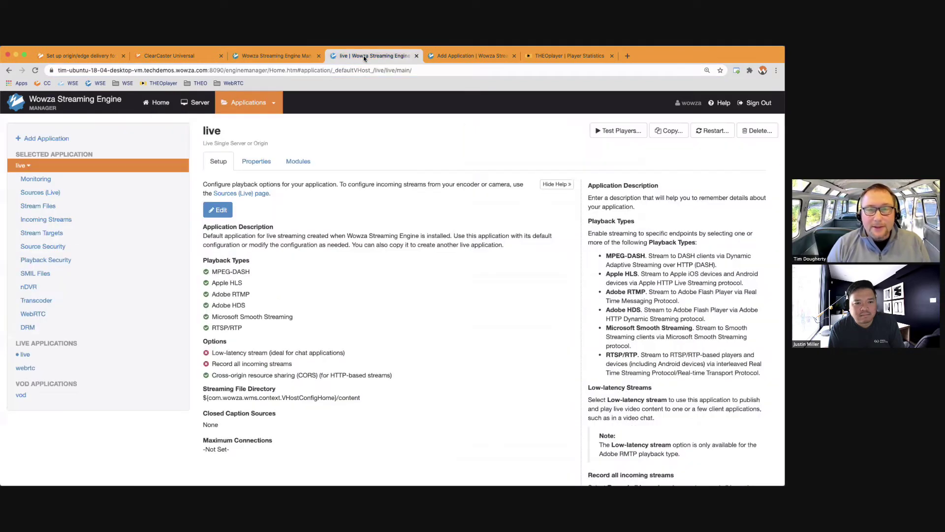
{"action": "left_click", "coordinate": [74, 70]}
{"action": "double_click", "coordinate": [114, 70]}
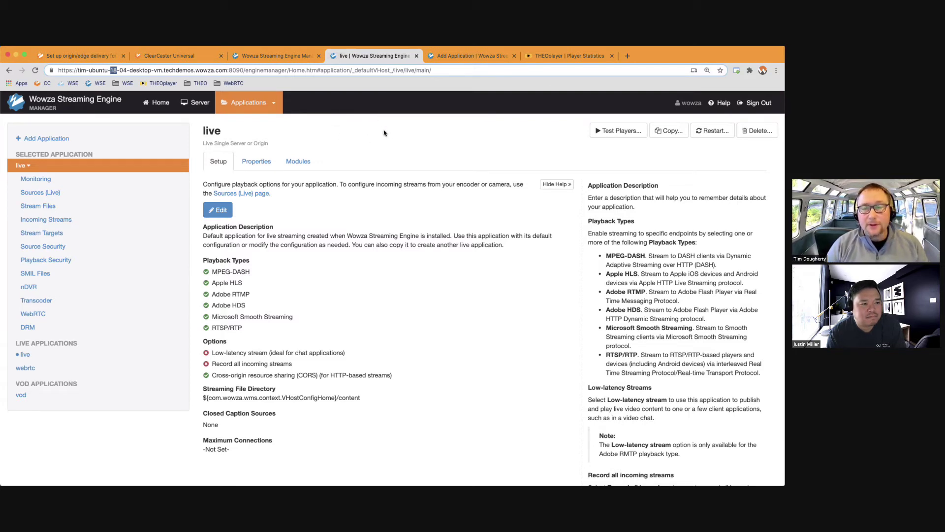
{"action": "left_click", "coordinate": [461, 57]}
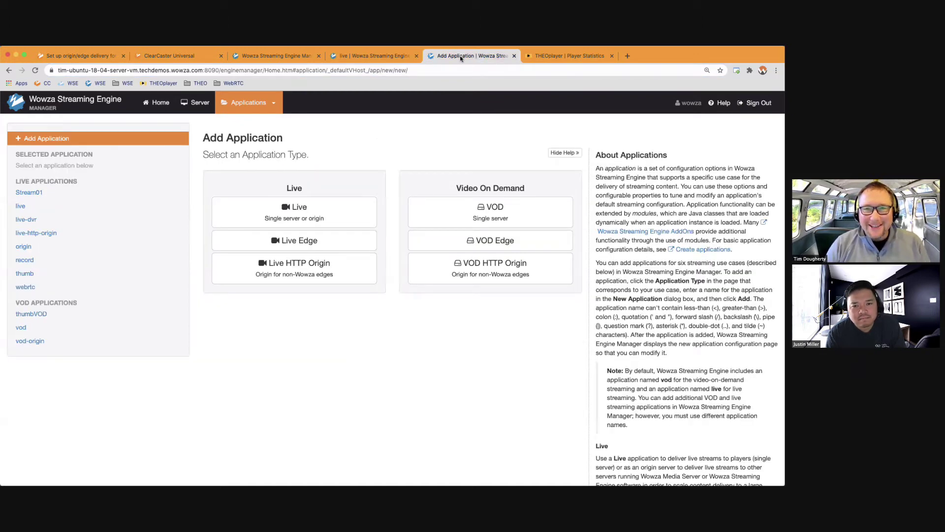
Open the incoming streams of the live application on both the local and the Ubuntu desktop VM origin servers
{"action": "left_click", "coordinate": [268, 55]}
{"action": "left_click", "coordinate": [244, 104]}
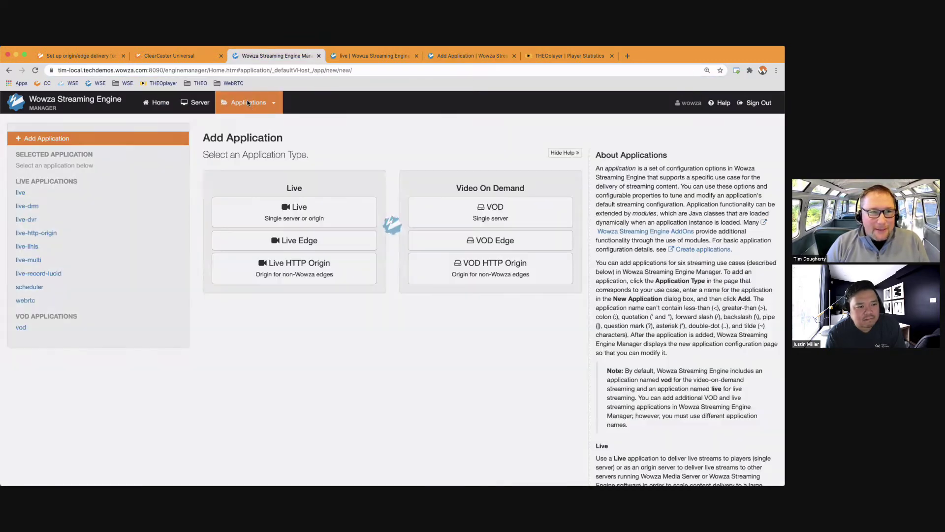
{"action": "left_click", "coordinate": [22, 194]}
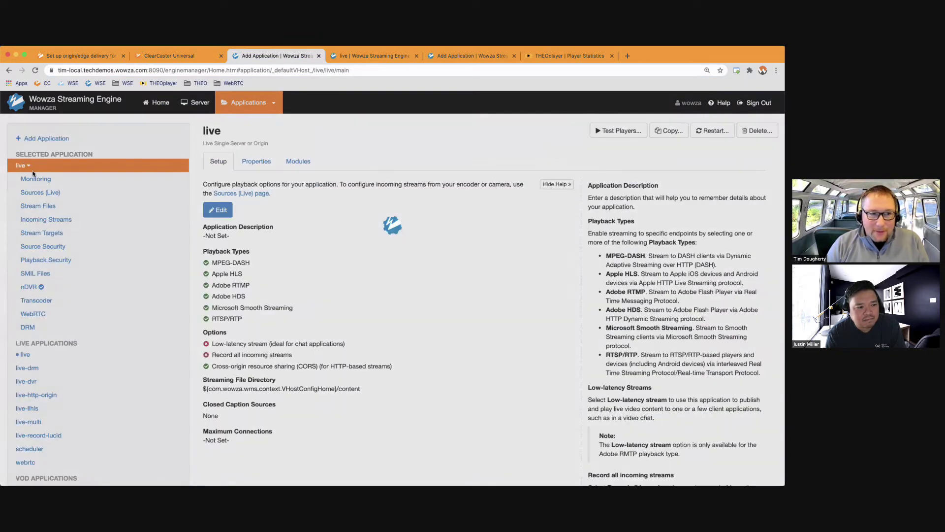
{"action": "left_click", "coordinate": [37, 220]}
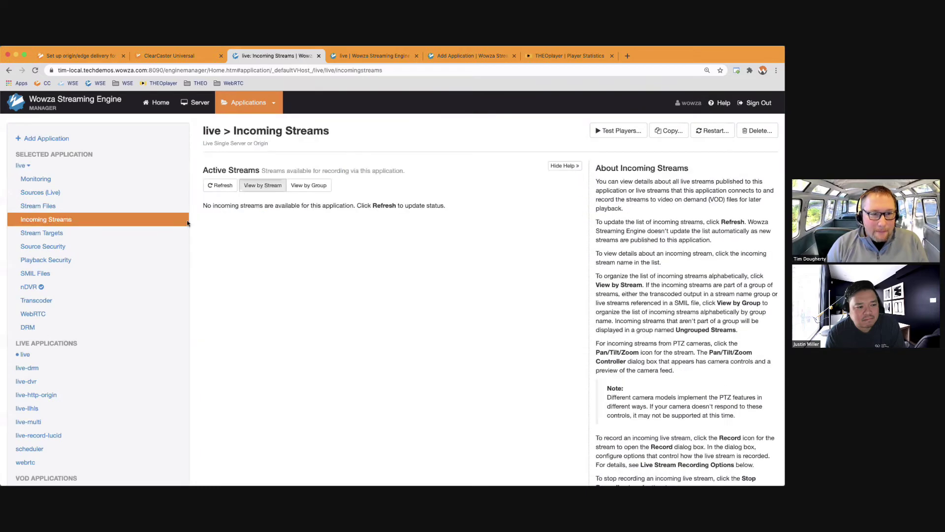
{"action": "left_click", "coordinate": [375, 56]}
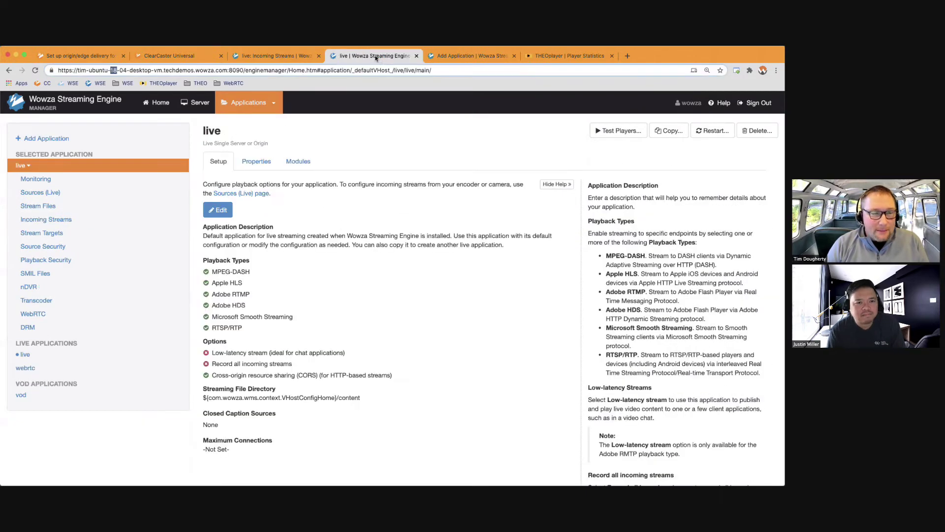
{"action": "double_click", "coordinate": [114, 70]}
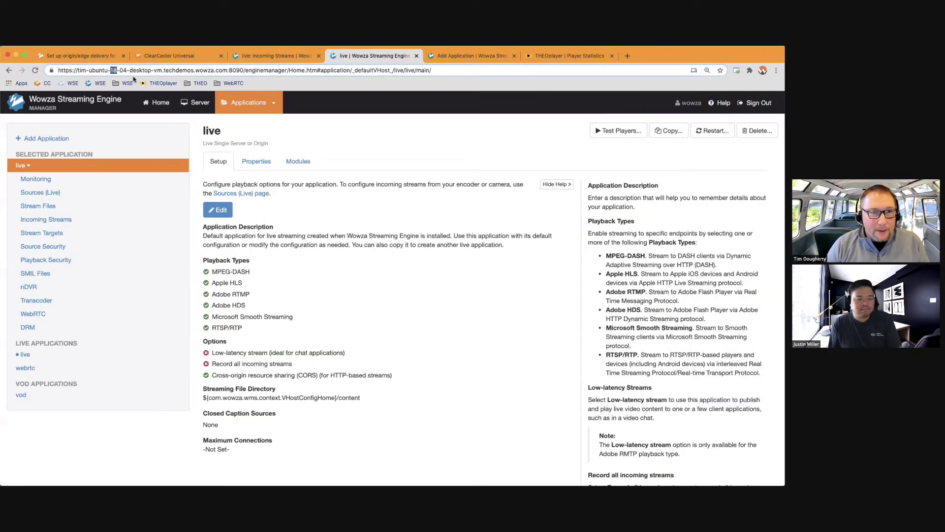
{"action": "left_click", "coordinate": [47, 224]}
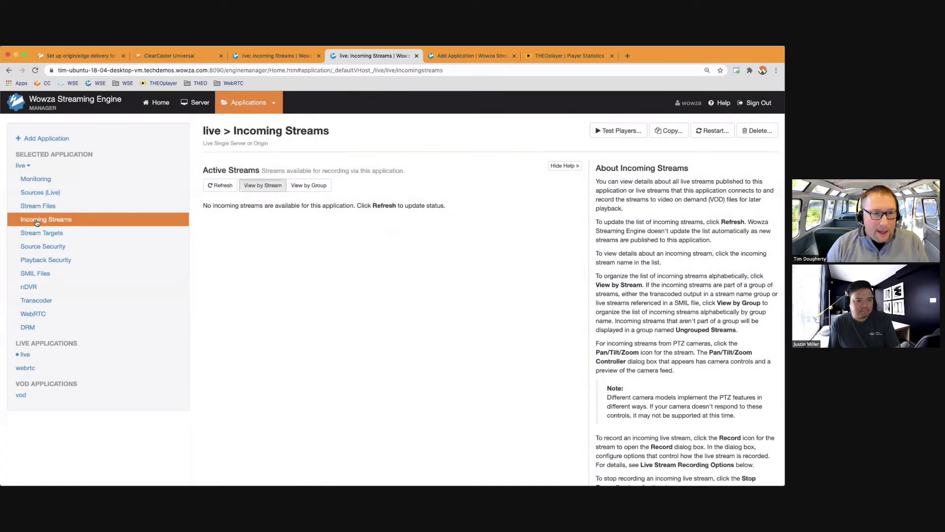
In ClearCaster Universal Manager, take the "1080p30 @8 Mbps (2)" and "1080p30 @8 Mbps" broadcasts live
{"action": "left_click", "coordinate": [168, 56]}
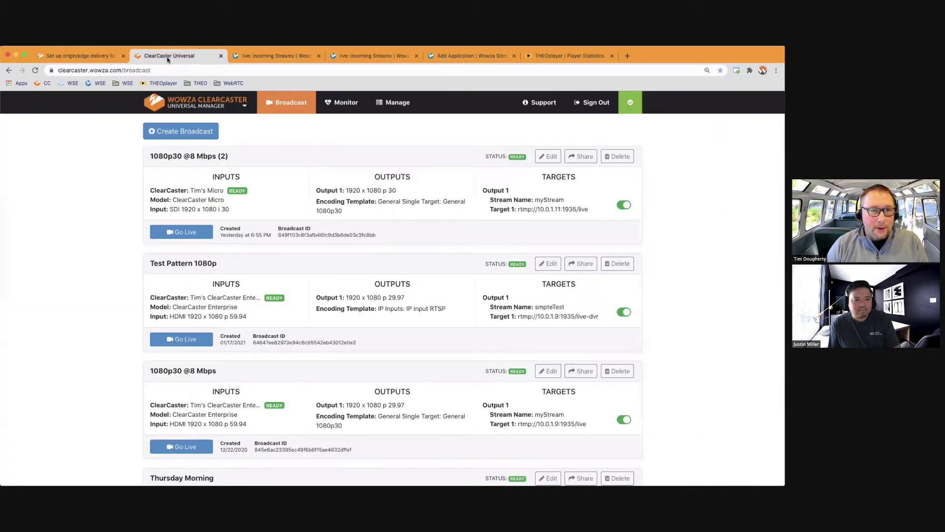
{"action": "left_click", "coordinate": [168, 235]}
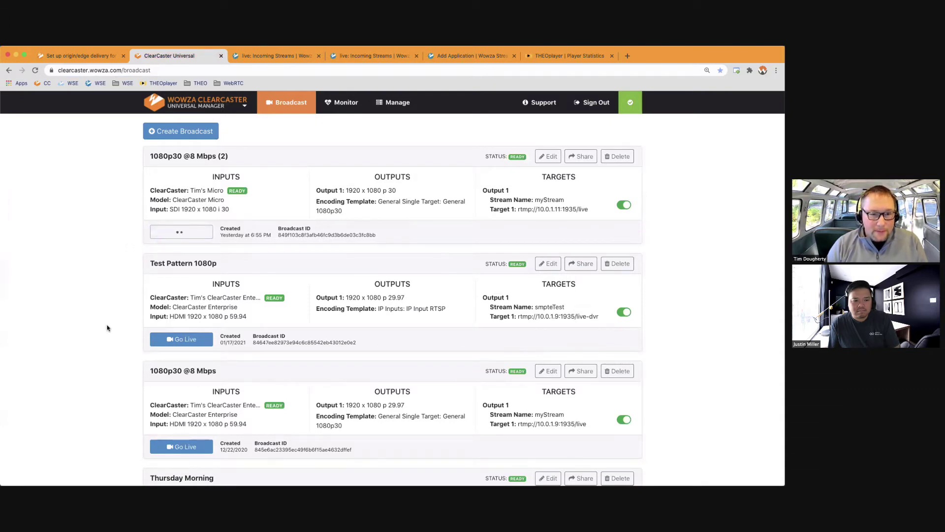
{"action": "scroll", "coordinate": [130, 389], "scroll_direction": "down", "scroll_amount": 2}
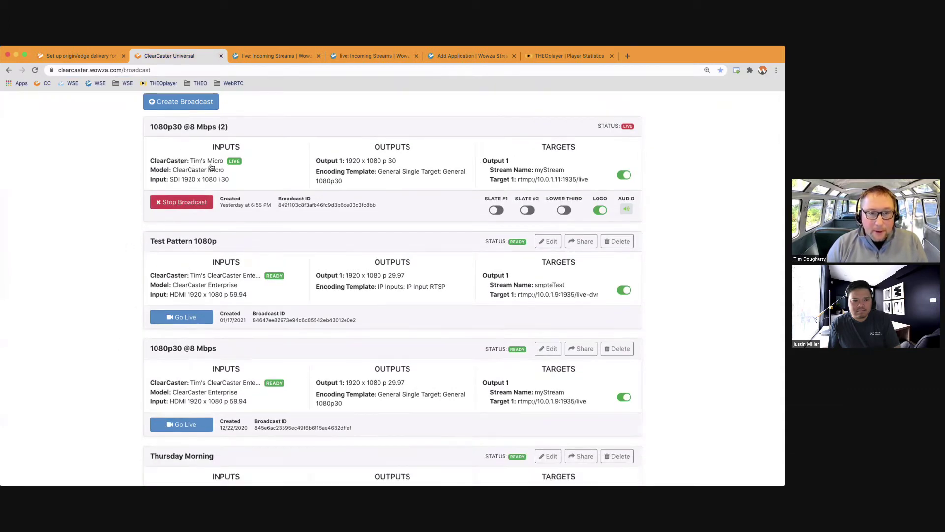
{"action": "left_click", "coordinate": [172, 424]}
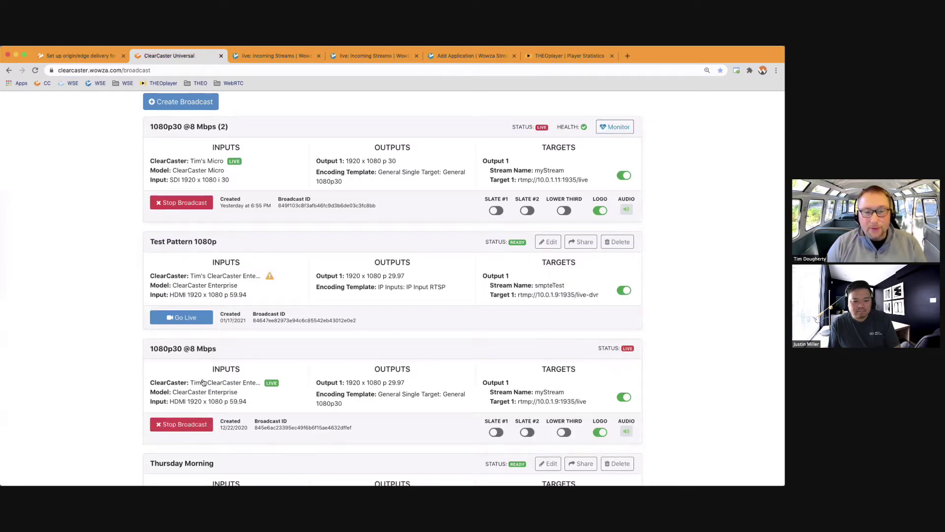
Back in Wowza Streaming Engine Manager, refresh the live application's incoming streams on both origin servers
{"action": "left_click", "coordinate": [270, 57]}
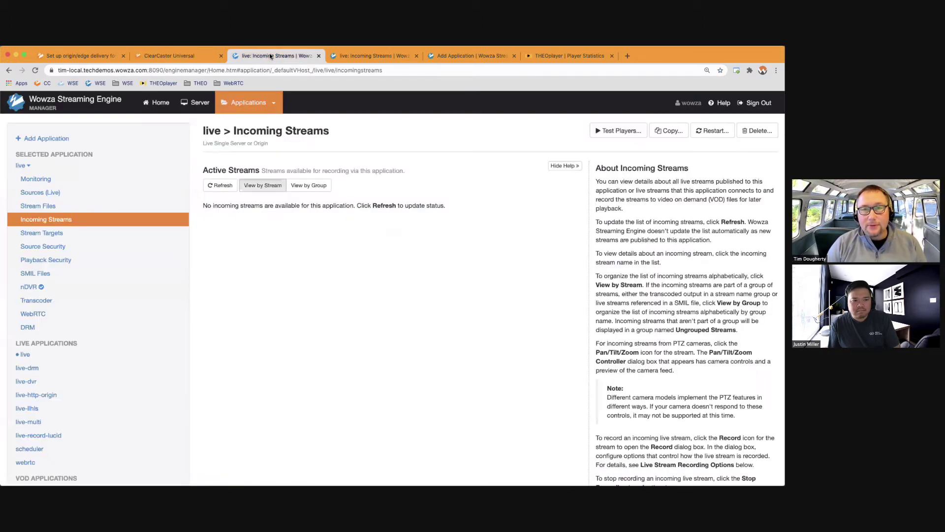
{"action": "left_click", "coordinate": [214, 185]}
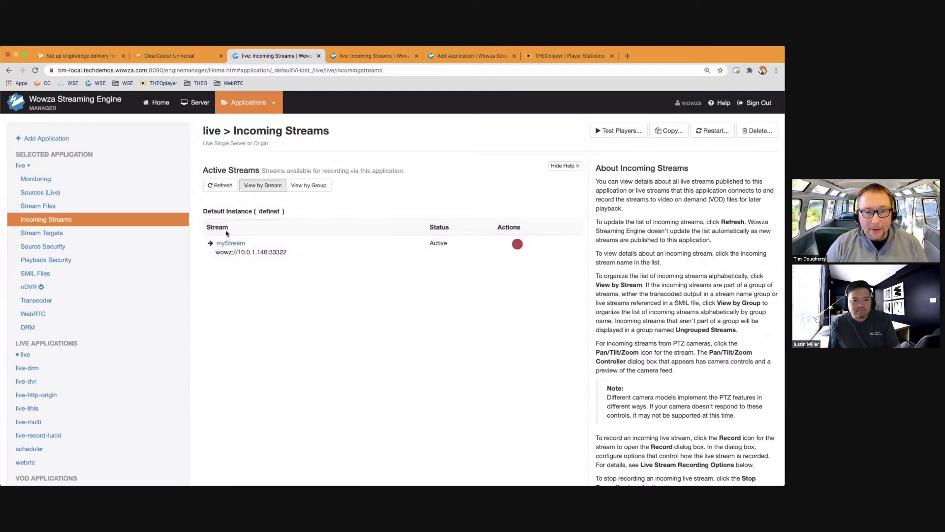
{"action": "left_click", "coordinate": [350, 56]}
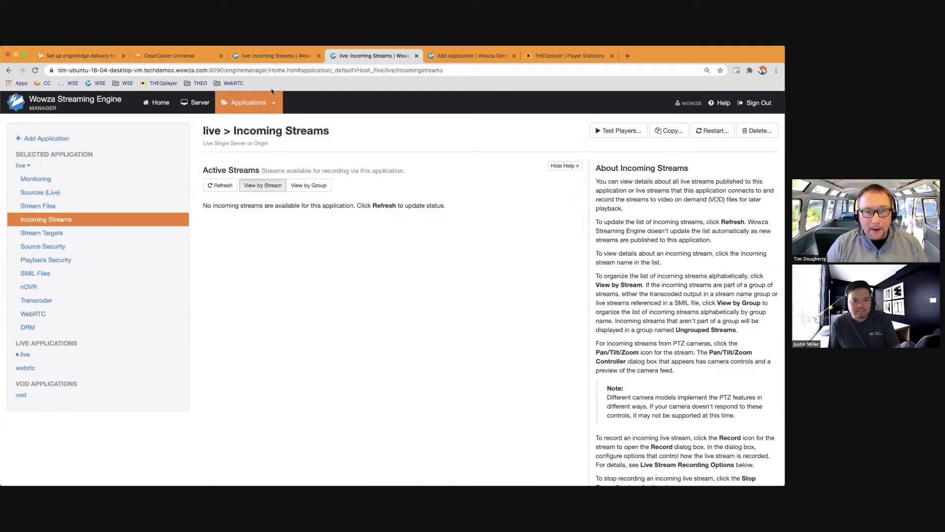
{"action": "left_click", "coordinate": [218, 186]}
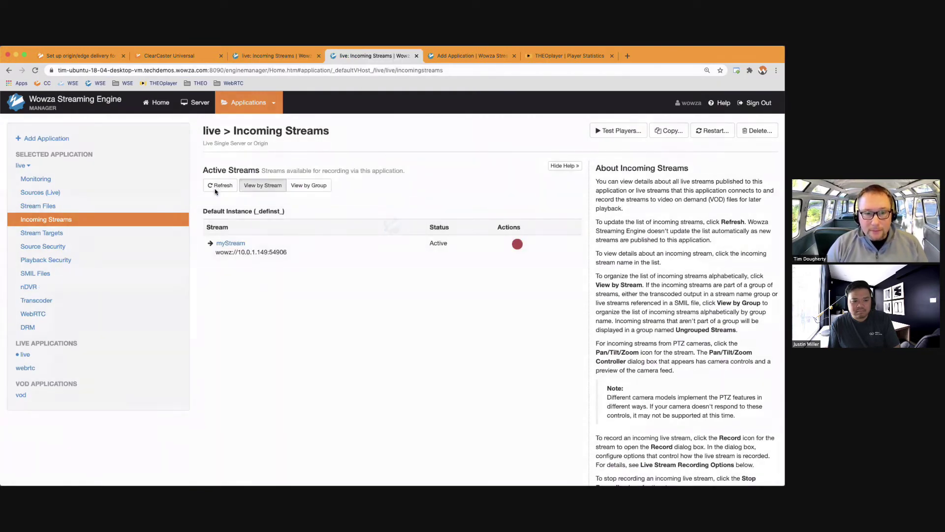
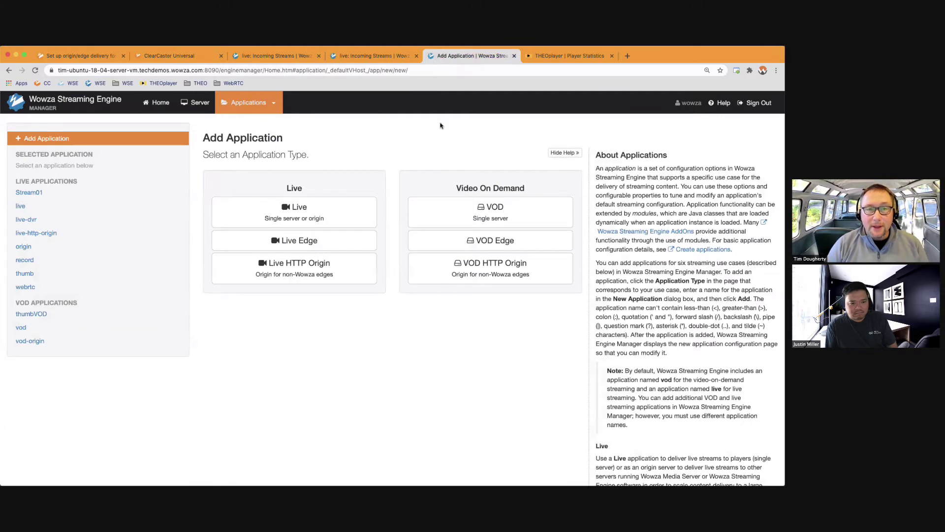
{"action": "left_click", "coordinate": [109, 69]}
{"action": "left_click", "coordinate": [111, 70]}
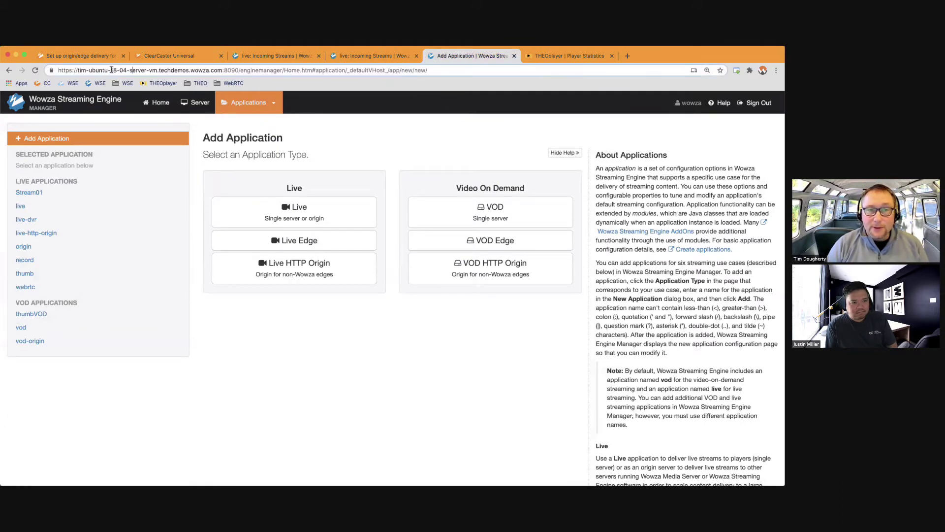
{"action": "left_click", "coordinate": [339, 136]}
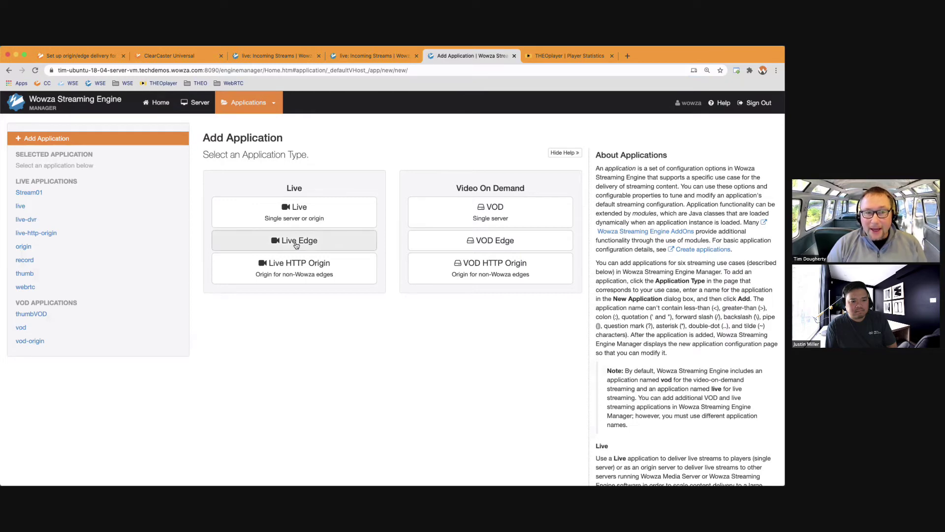
Add a Live Edge application named "edge" on the Ubuntu server VM
{"action": "left_click", "coordinate": [150, 105]}
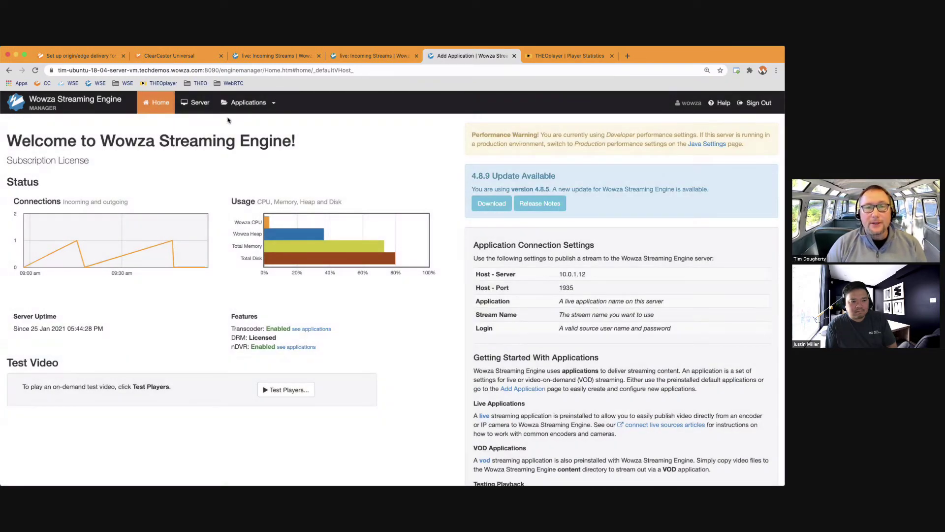
{"action": "left_click", "coordinate": [248, 103]}
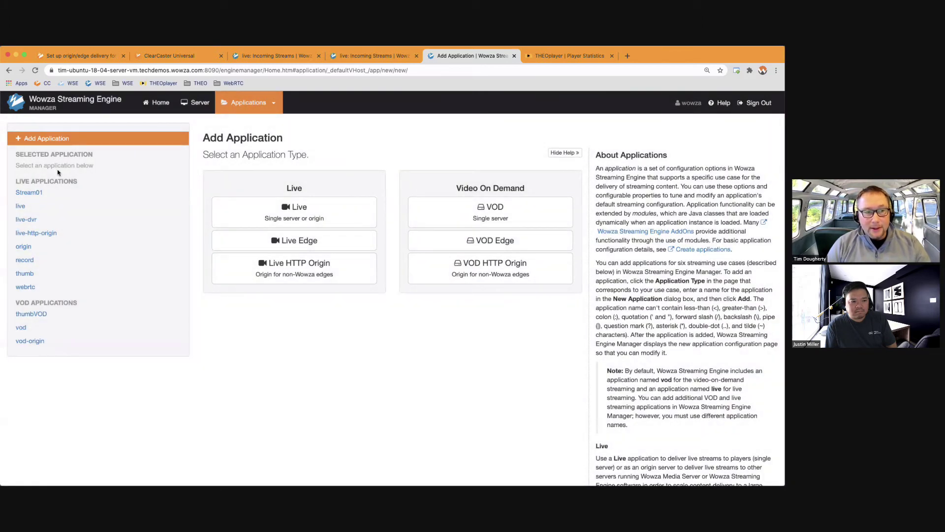
{"action": "left_click", "coordinate": [41, 139]}
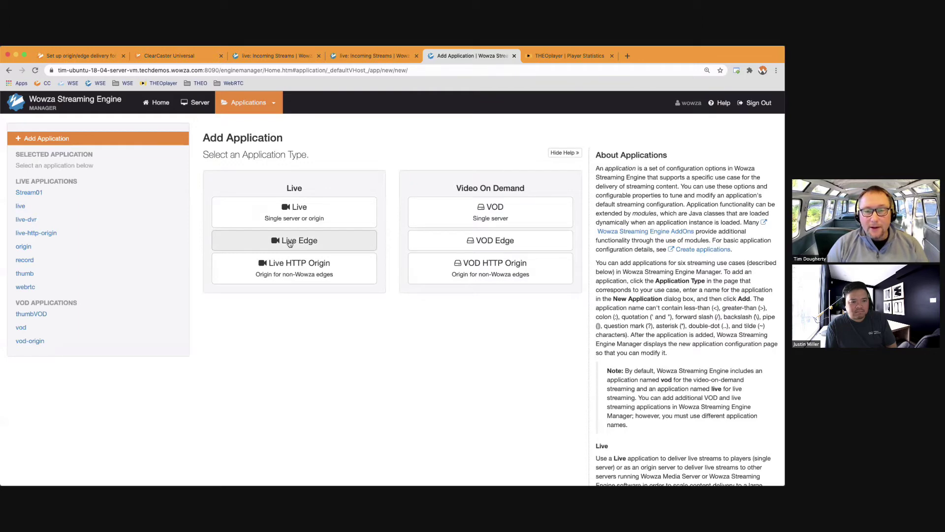
{"action": "left_click", "coordinate": [291, 239]}
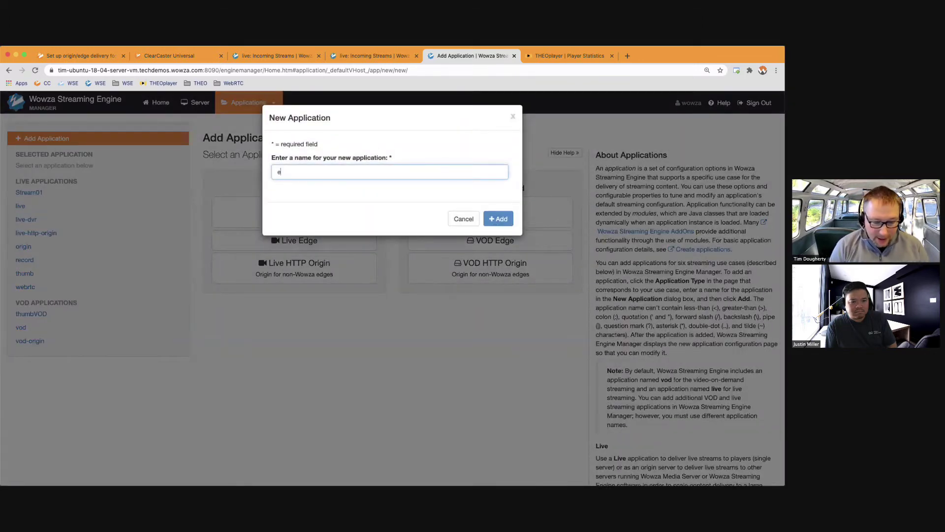
{"action": "left_click", "coordinate": [497, 219]}
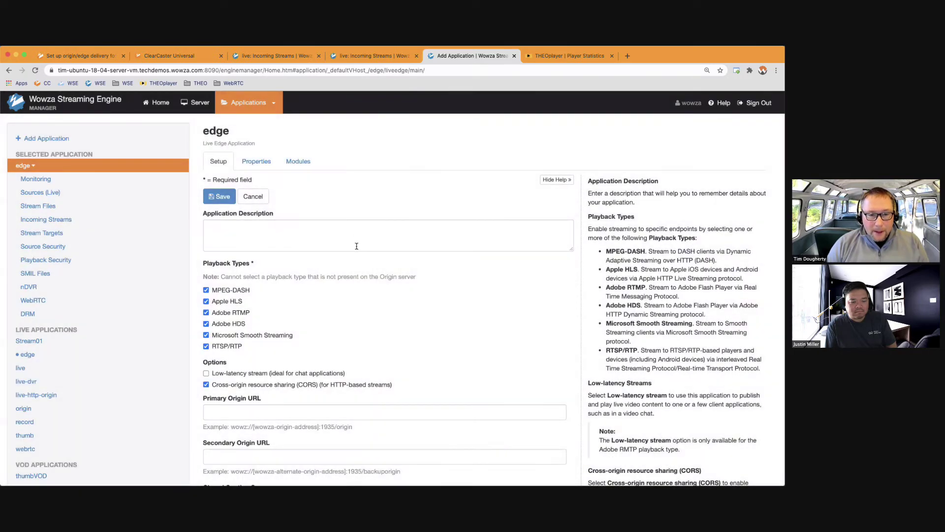
Disable the Microsoft Smooth Streaming and Adobe HDS playback types for the edge application
{"action": "scroll", "coordinate": [350, 247], "scroll_direction": "down", "scroll_amount": 2}
{"action": "left_click", "coordinate": [206, 299]}
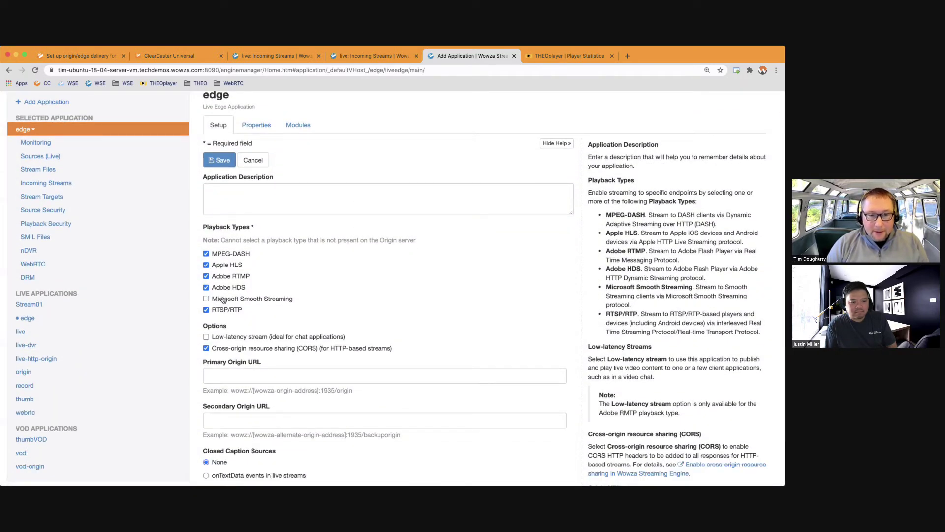
{"action": "left_click", "coordinate": [205, 288]}
Set the edge application's primary origin URL to rtmp://10.0.1.9:1935/live and its secondary origin URL to rtmp://10.0.1.11:1935/live
{"action": "scroll", "coordinate": [277, 306], "scroll_direction": "down", "scroll_amount": 3}
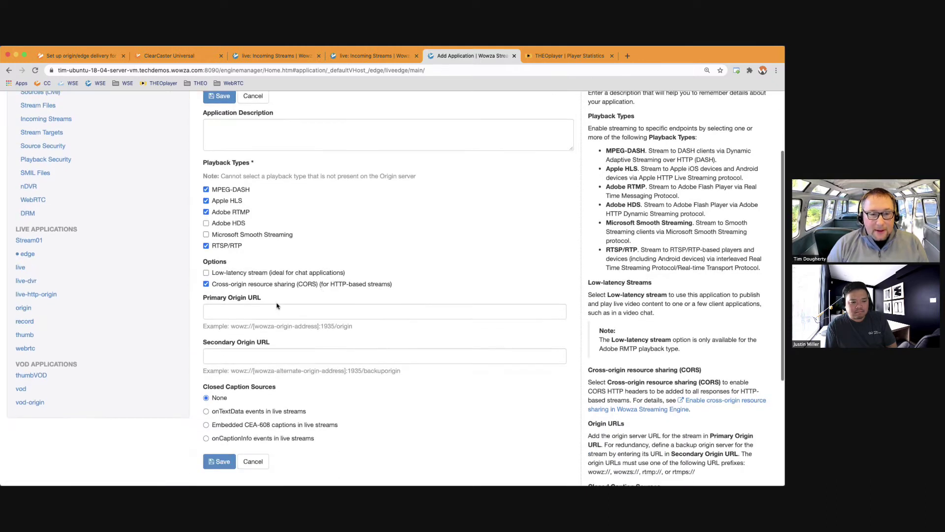
{"action": "left_click", "coordinate": [228, 314]}
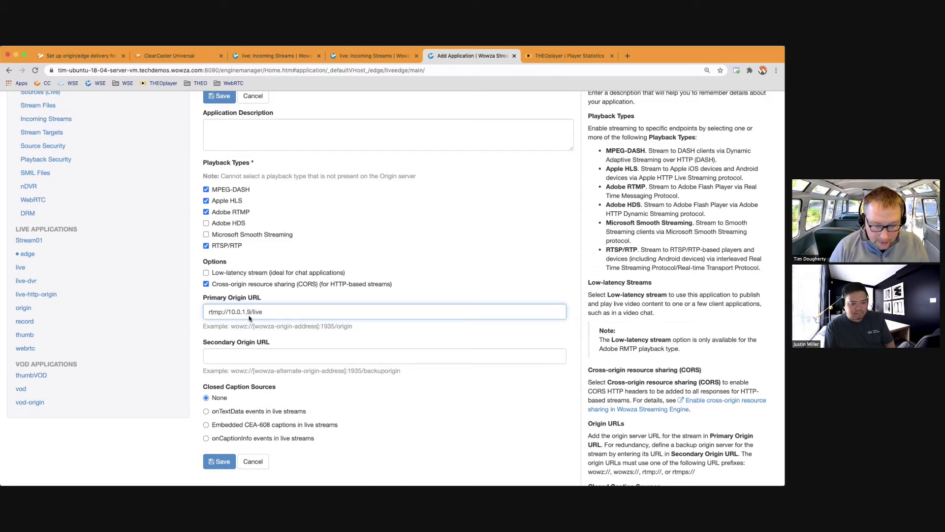
{"action": "type", "text": ":1935"}
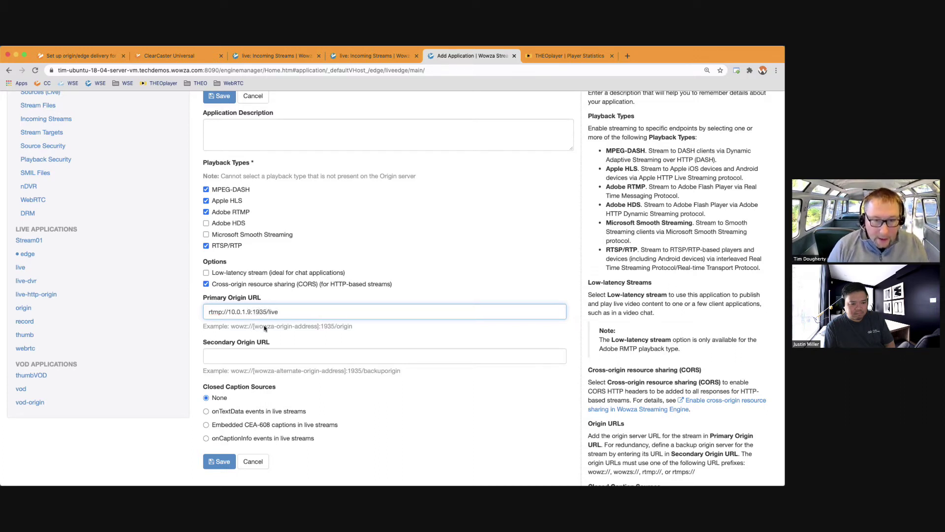
{"action": "left_click_drag", "start_coordinate": [286, 312], "coordinate": [203, 306]}
{"action": "key", "text": "super+c"}
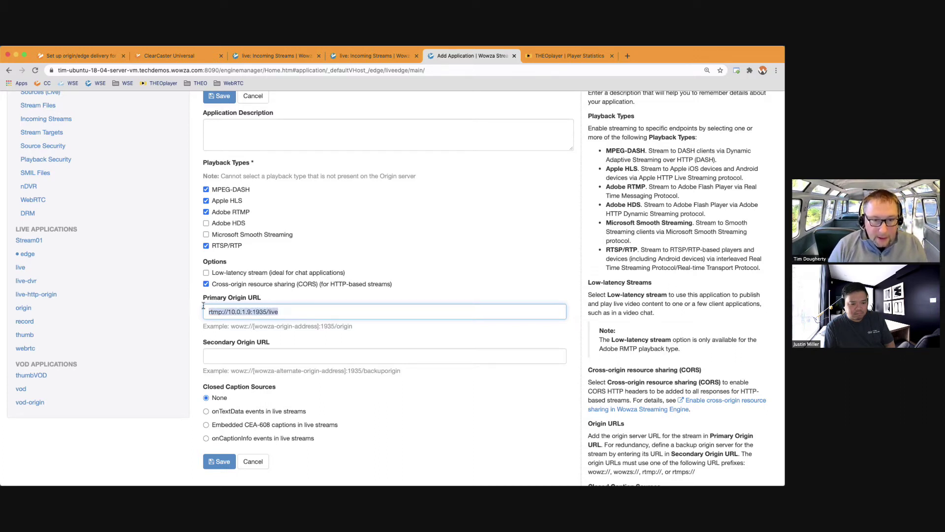
{"action": "left_click", "coordinate": [231, 358]}
{"action": "key", "text": "super+v"}
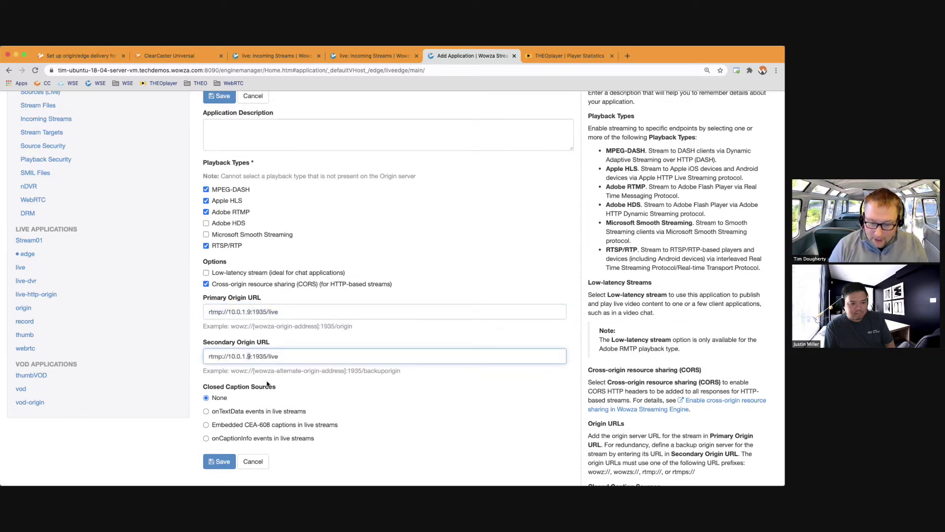
{"action": "type", "text": "11"}
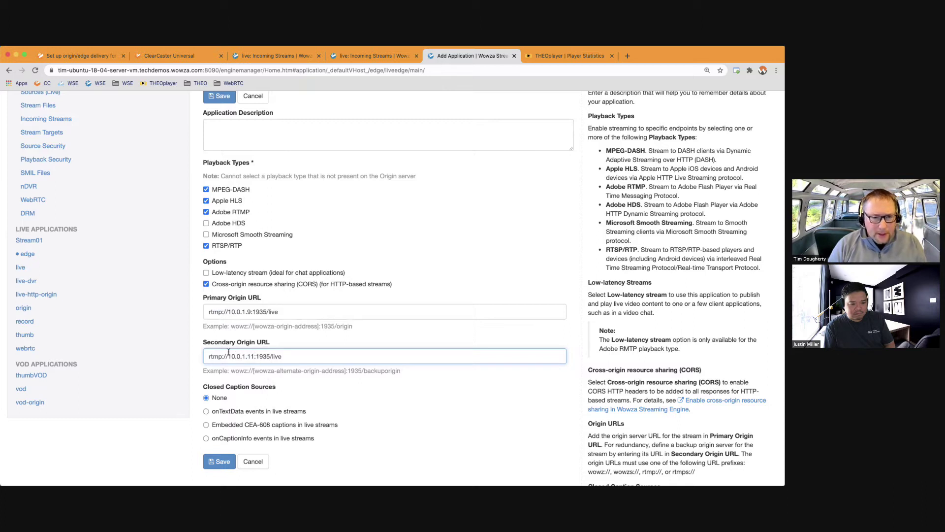
Check the primary and secondary origin URLs and save the edge application's setup
{"action": "left_click", "coordinate": [214, 299]}
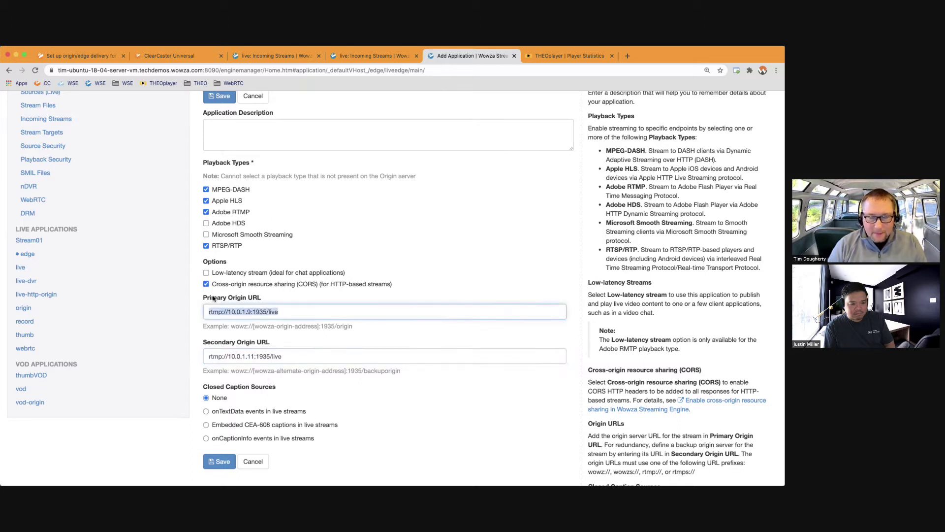
{"action": "left_click_drag", "start_coordinate": [203, 299], "coordinate": [257, 299]}
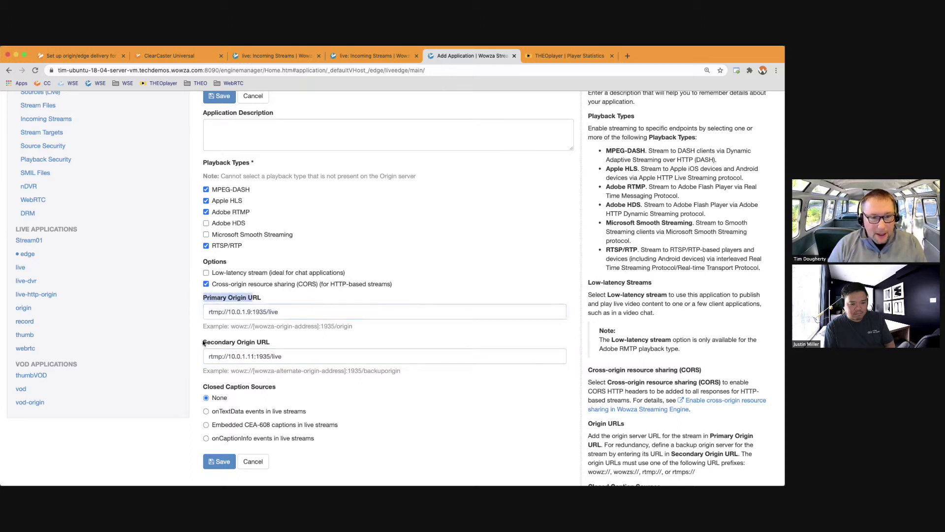
{"action": "left_click_drag", "start_coordinate": [202, 342], "coordinate": [255, 345]}
{"action": "left_click", "coordinate": [220, 462]}
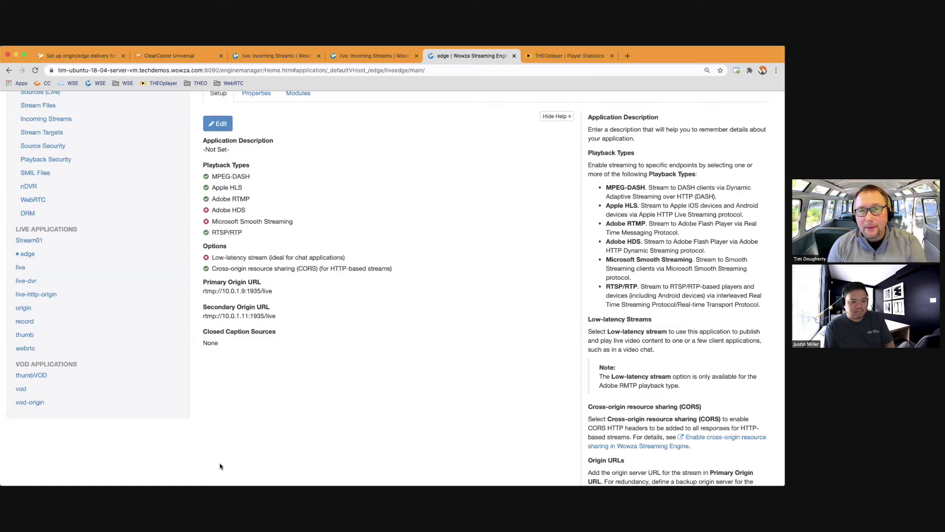
{"action": "scroll", "coordinate": [284, 340], "scroll_direction": "up", "scroll_amount": 4}
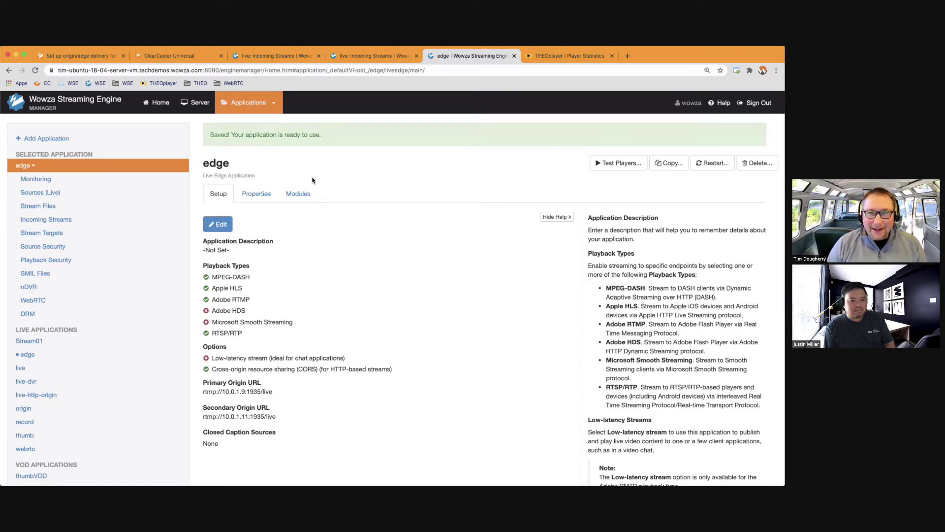
Open the connection monitoring of the live application on both origin servers and of the edge application on the Ubuntu server VM
{"action": "left_click", "coordinate": [545, 58]}
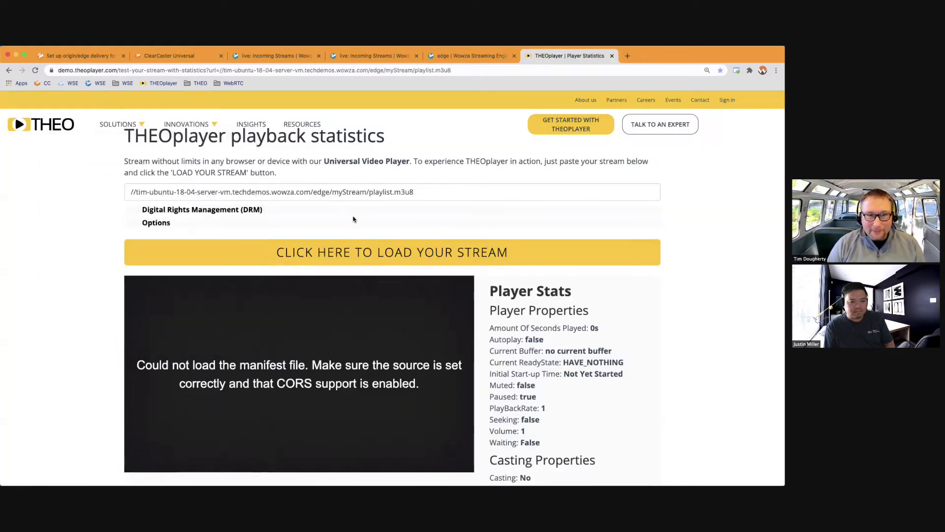
{"action": "left_click", "coordinate": [262, 56]}
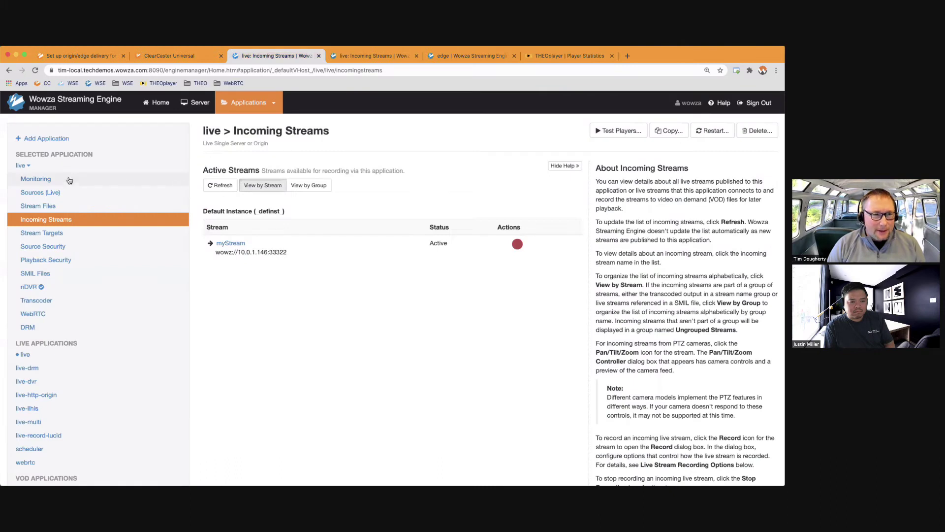
{"action": "left_click", "coordinate": [34, 179]}
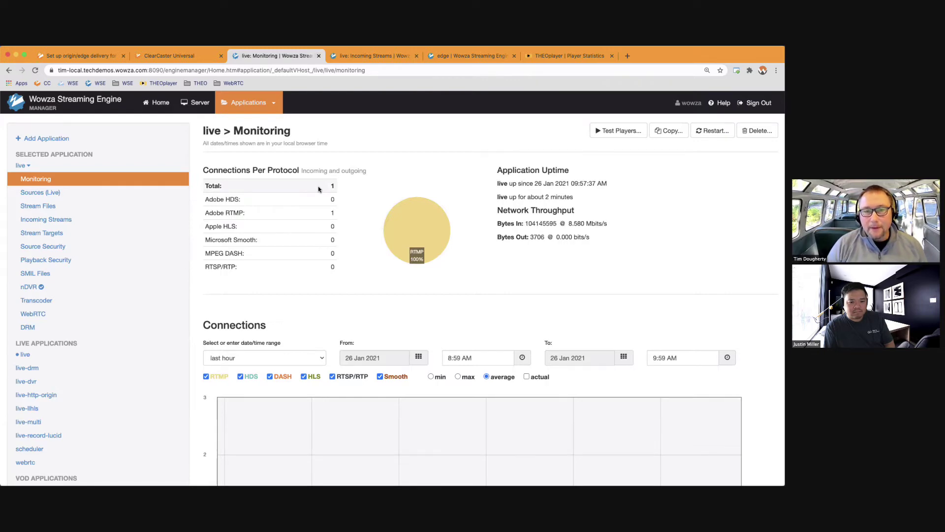
{"action": "left_click", "coordinate": [374, 55]}
{"action": "left_click", "coordinate": [31, 180]}
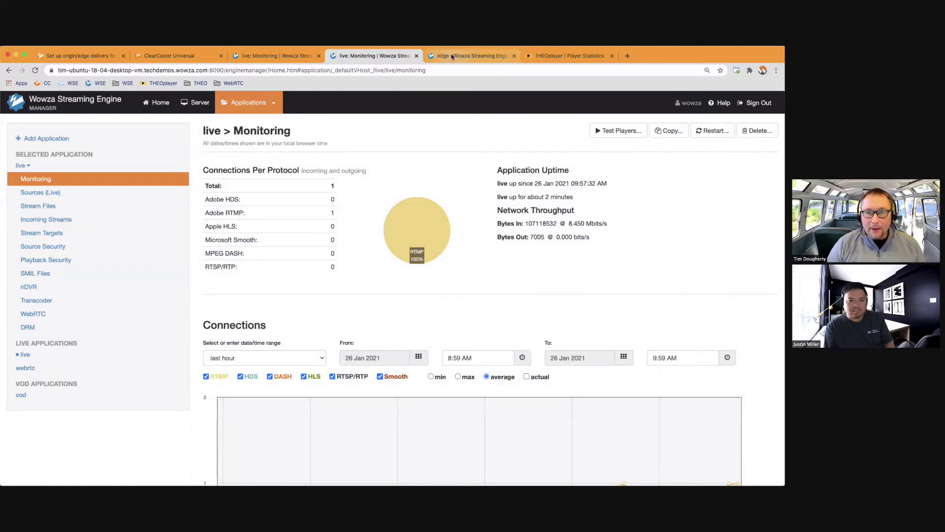
{"action": "left_click", "coordinate": [451, 55]}
{"action": "left_click", "coordinate": [48, 181]}
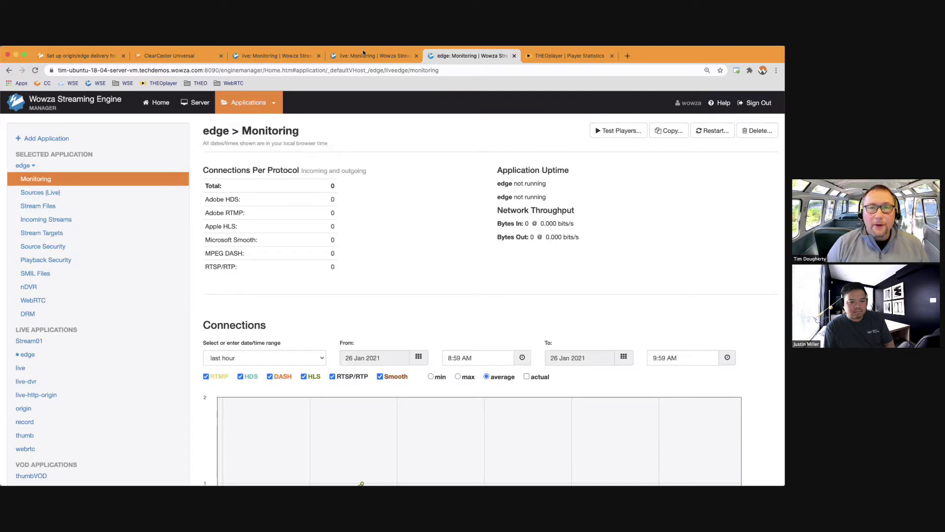
{"action": "left_click", "coordinate": [260, 57]}
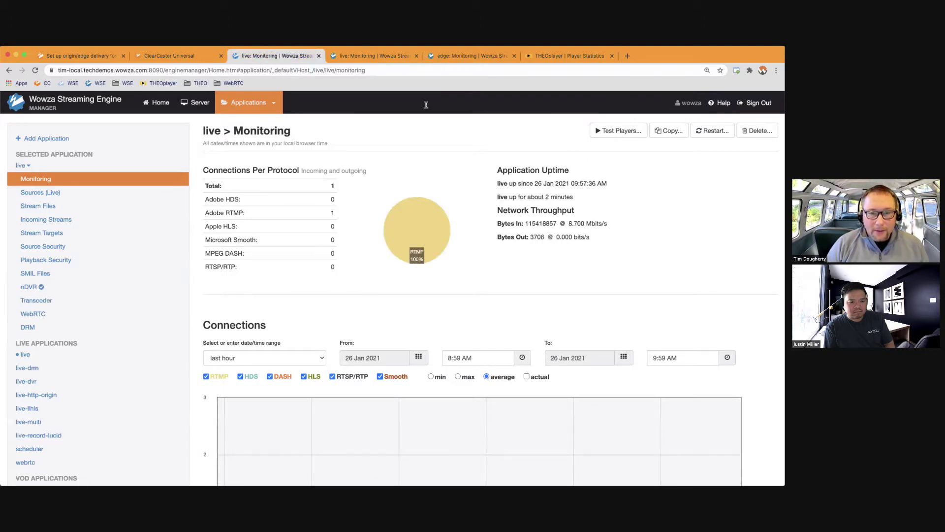
{"action": "left_click", "coordinate": [466, 56]}
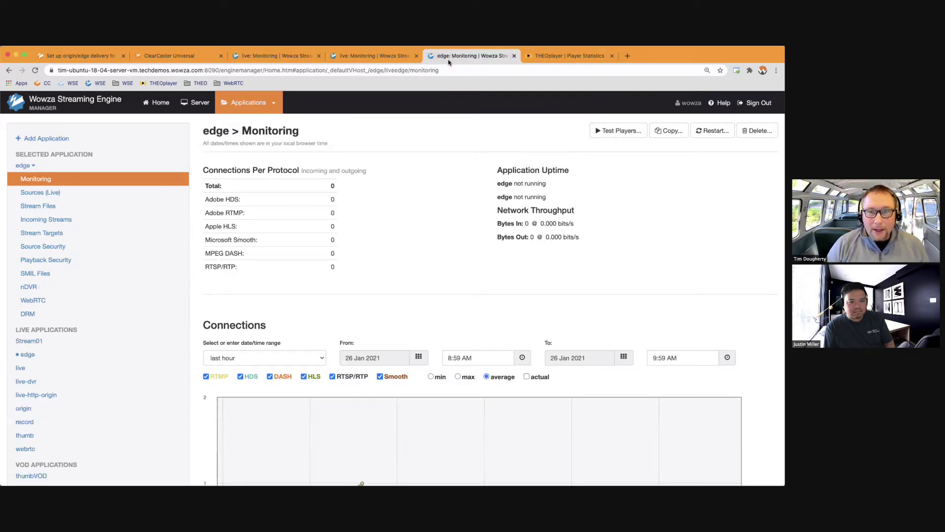
Switch to the THEOplayer test page, load the edge application's myStream/playlist.m3u8 stream and play it
{"action": "left_click", "coordinate": [558, 57]}
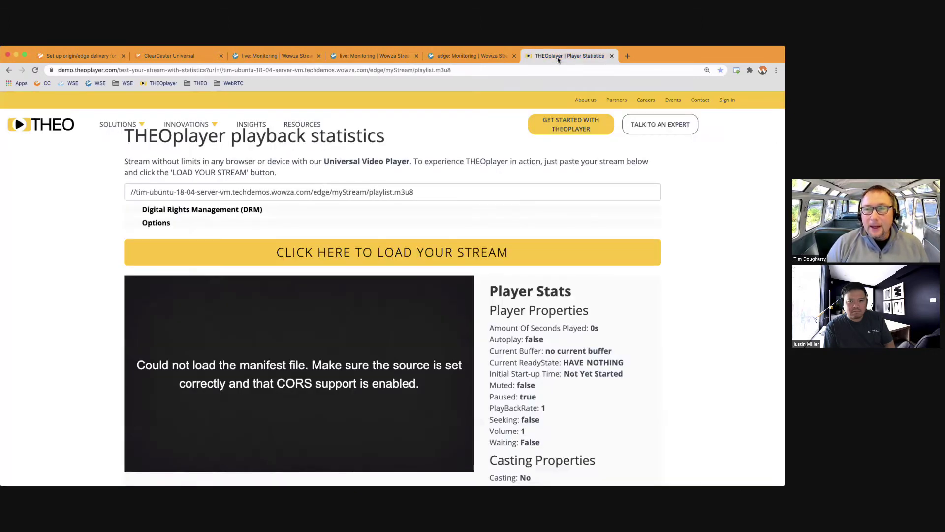
{"action": "left_click", "coordinate": [365, 252]}
{"action": "left_click", "coordinate": [299, 370]}
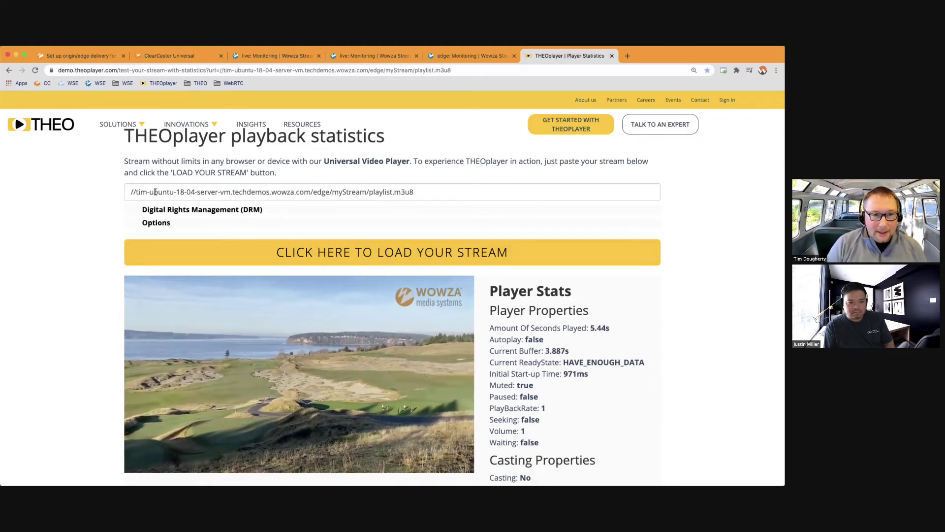
Examine the parts of the playback URL: edge server host, application name, stream name and HLS playlist file
{"action": "left_click_drag", "start_coordinate": [136, 192], "coordinate": [302, 192]}
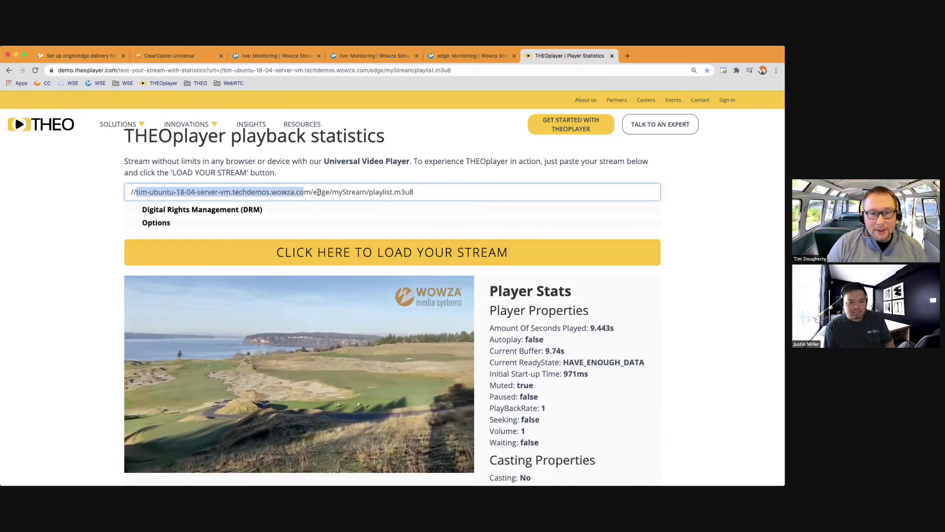
{"action": "left_click", "coordinate": [311, 192]}
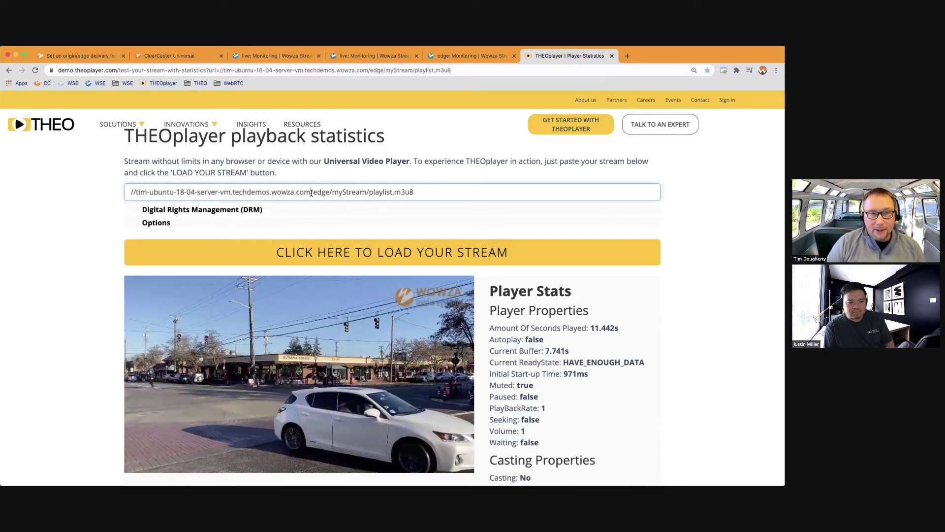
{"action": "double_click", "coordinate": [321, 192]}
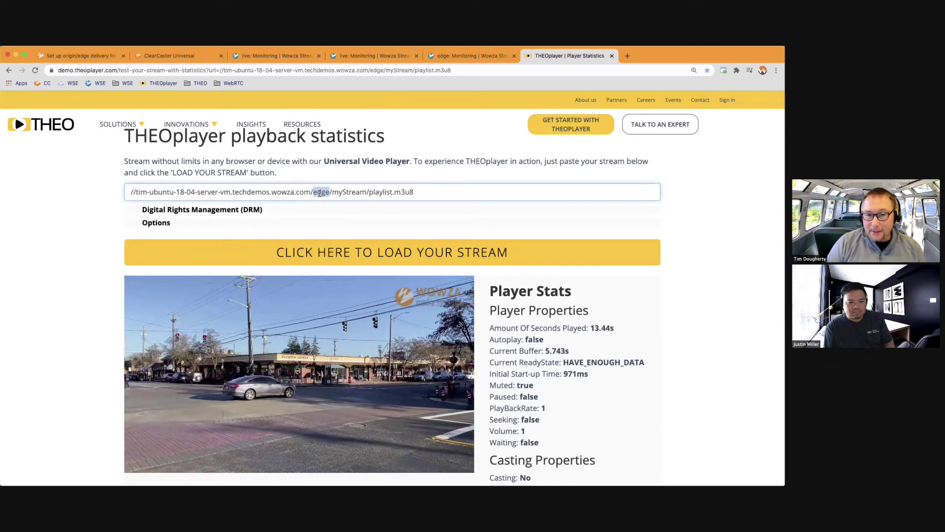
{"action": "double_click", "coordinate": [350, 192]}
{"action": "double_click", "coordinate": [398, 191]}
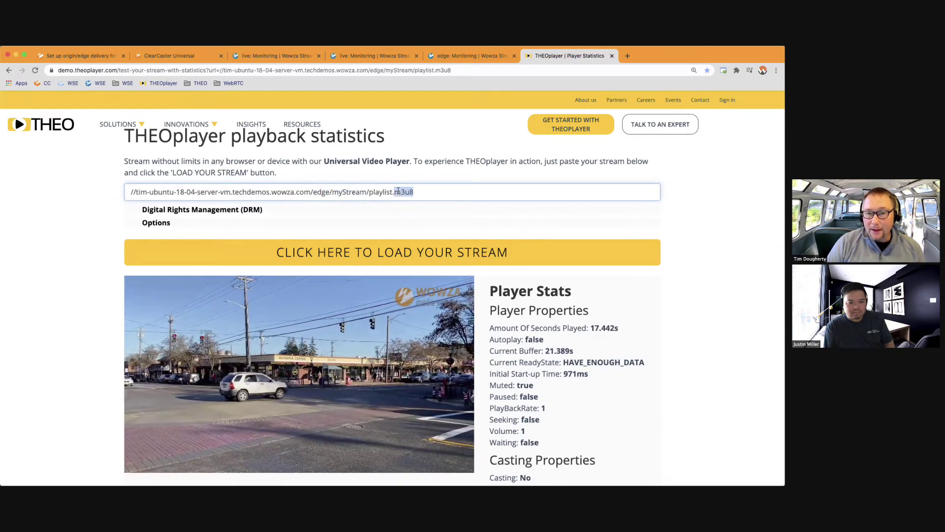
{"action": "left_click", "coordinate": [371, 191], "text": "shift"}
{"action": "left_click", "coordinate": [346, 192]}
{"action": "mouse_move", "coordinate": [291, 306]}
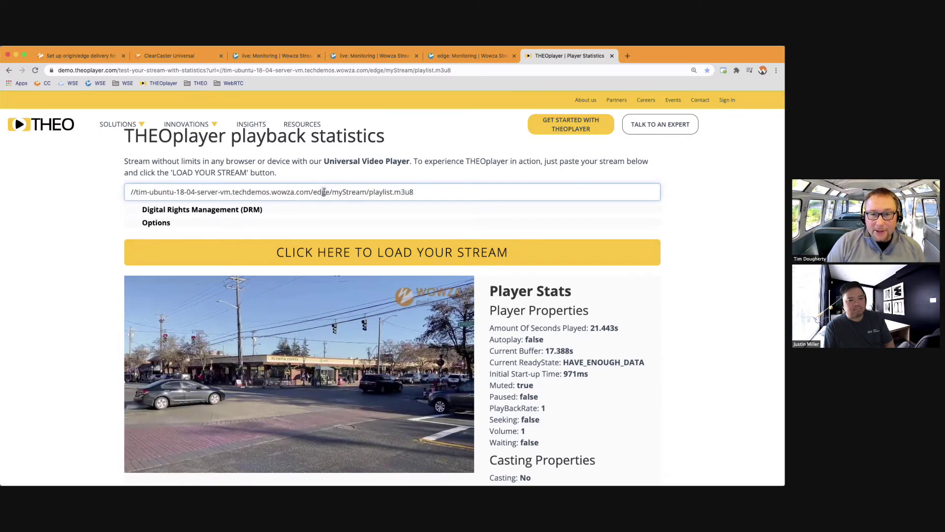
{"action": "double_click", "coordinate": [324, 192]}
Return to the edge application's monitoring in Wowza Streaming Engine Manager and check its connections per protocol against the running player
{"action": "key", "text": "ctrl+shift+Tab"}
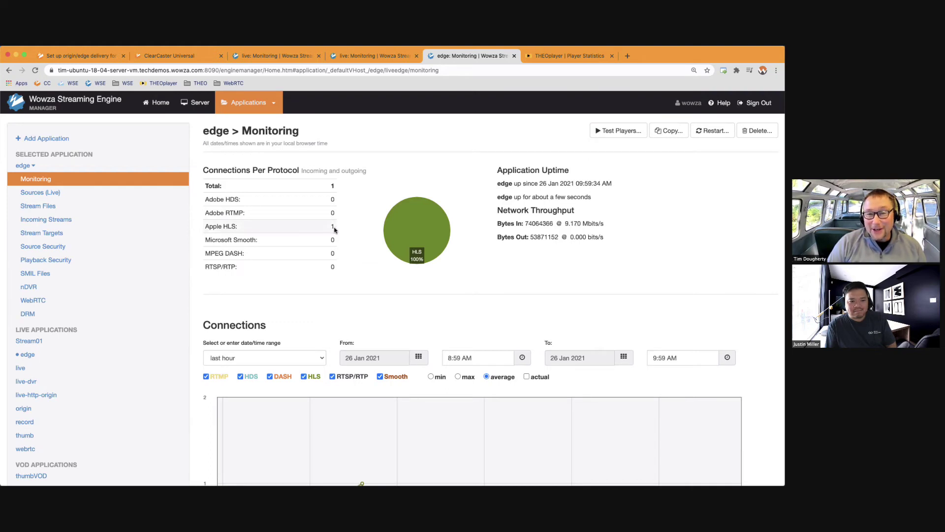
{"action": "left_click", "coordinate": [541, 58]}
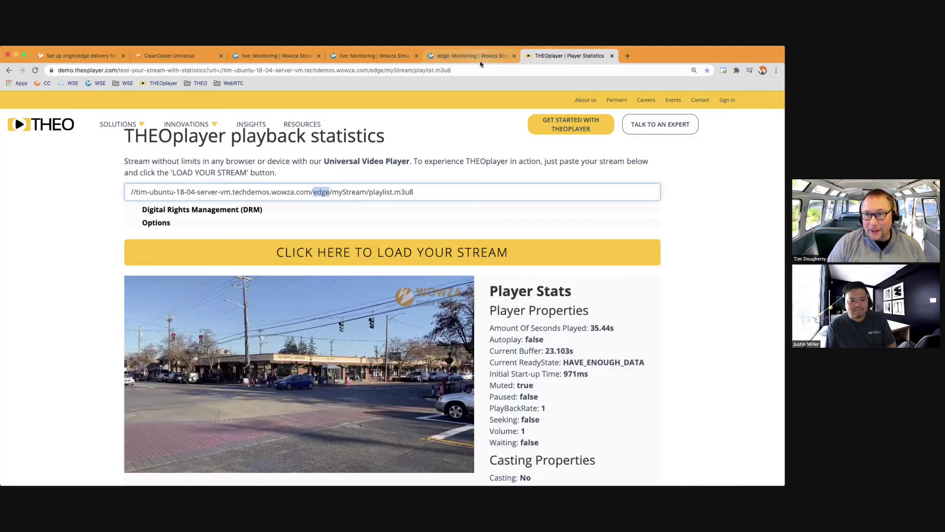
{"action": "left_click", "coordinate": [481, 57]}
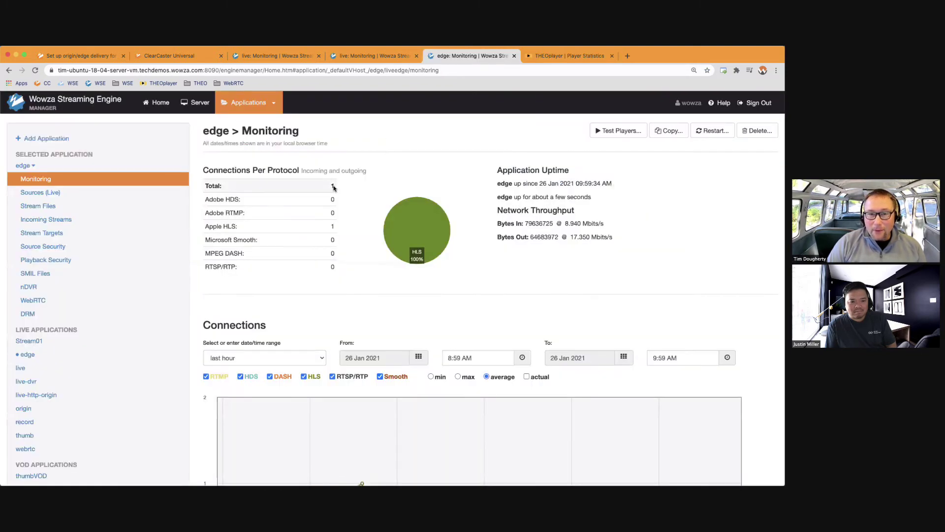
Compare the live application's connections per protocol on both origin servers and check the running edge stream's player stats on the THEOplayer page
{"action": "left_click", "coordinate": [279, 59]}
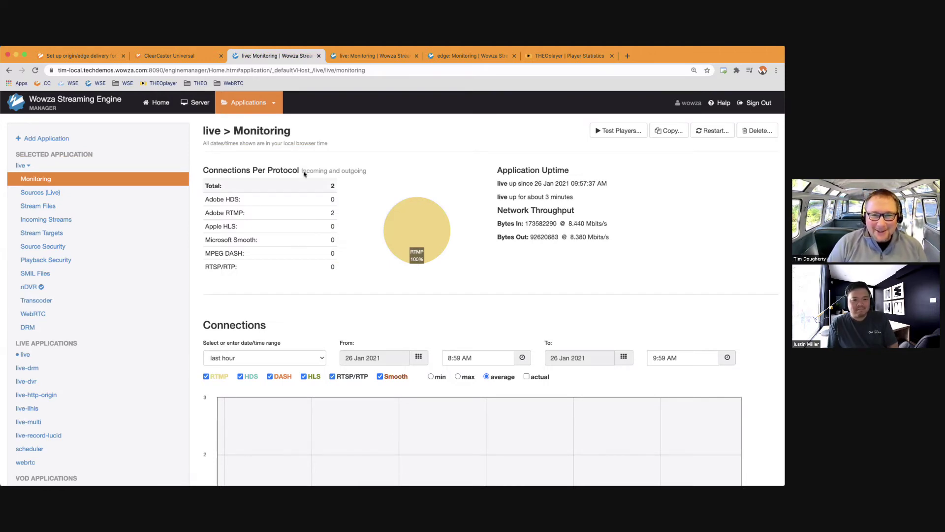
{"action": "left_click", "coordinate": [369, 57]}
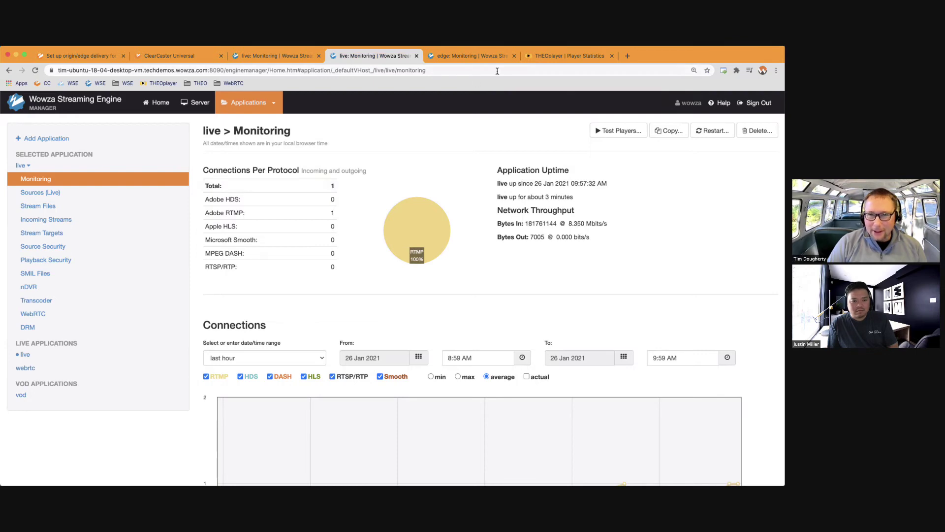
{"action": "left_click", "coordinate": [549, 55]}
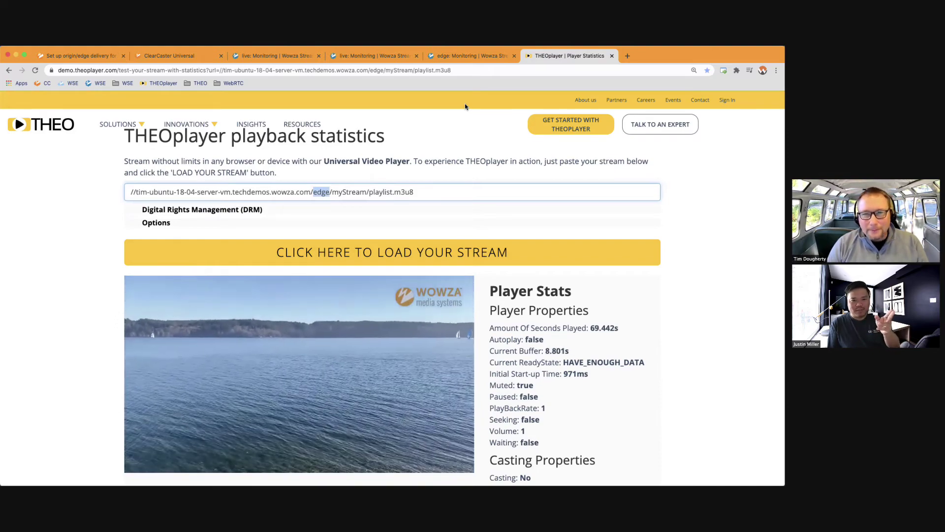
{"action": "scroll", "coordinate": [459, 130], "scroll_direction": "down", "scroll_amount": 2}
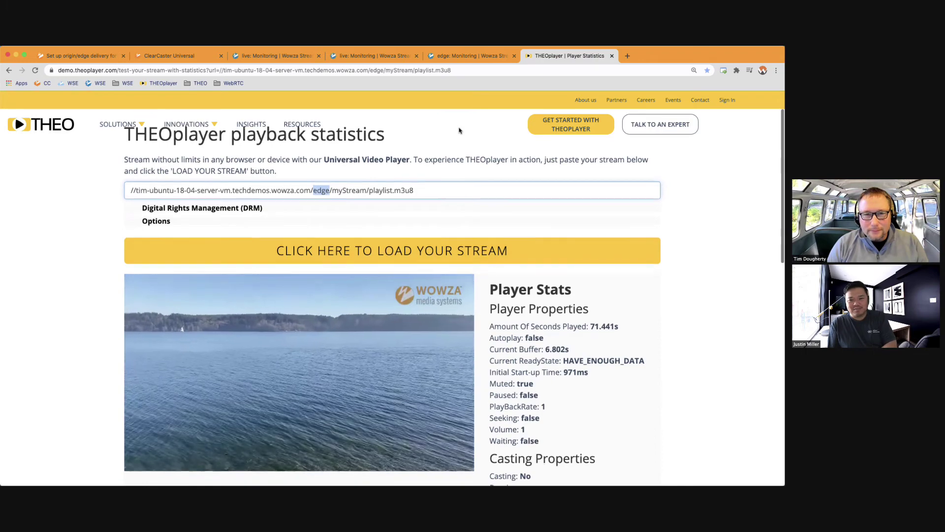
{"action": "scroll", "coordinate": [460, 135], "scroll_direction": "down", "scroll_amount": 1}
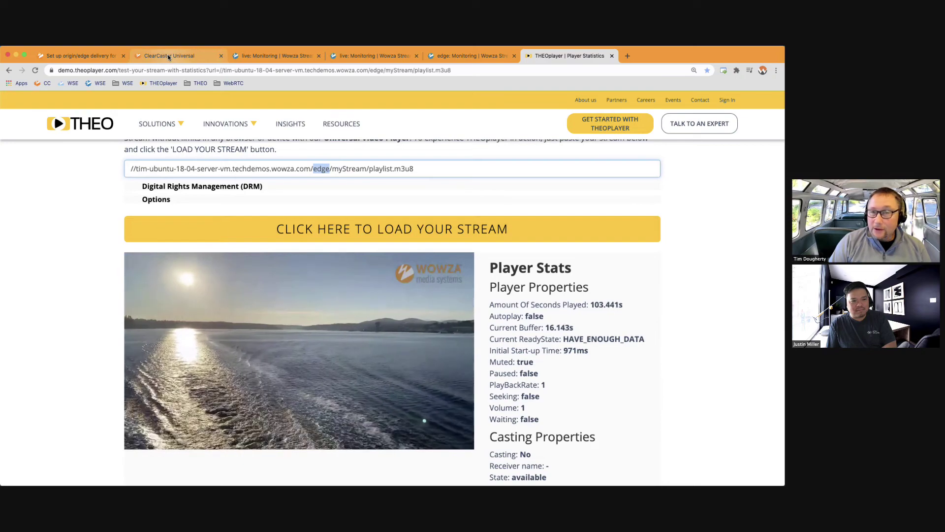
{"action": "mouse_move", "coordinate": [359, 448]}
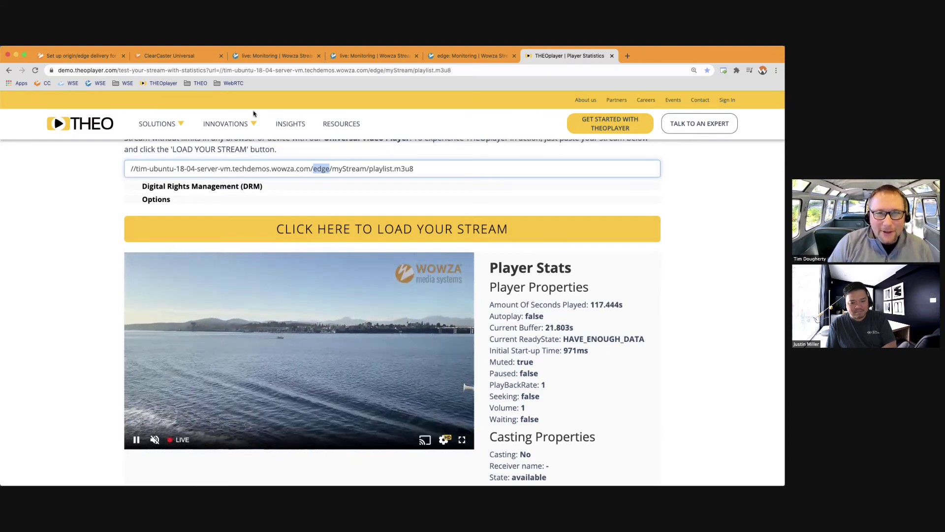
Switch to ClearCaster, stop the 1080p30 @8 Mbps broadcast targeting rtmp://10.0.1.9:1935/live, check the edge playback in THEOplayer and return to the broadcast list
{"action": "left_click", "coordinate": [180, 56]}
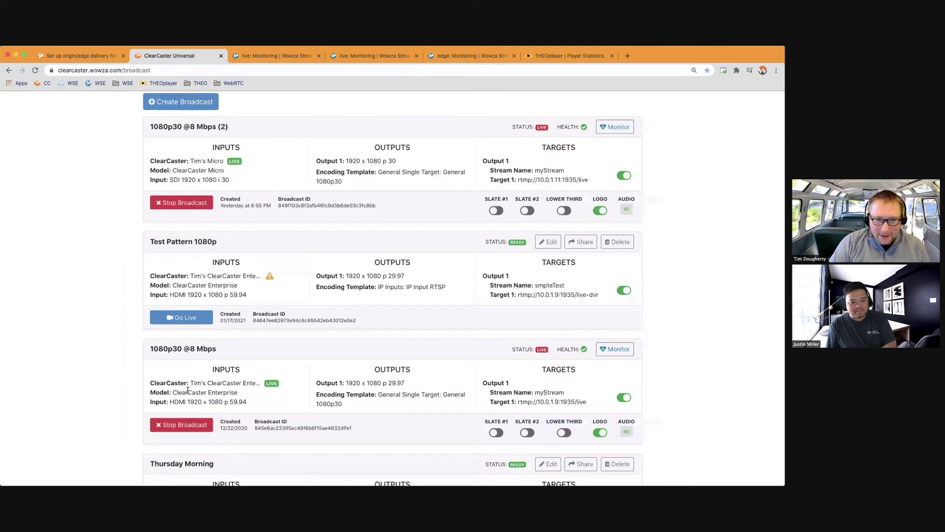
{"action": "left_click_drag", "start_coordinate": [560, 402], "coordinate": [538, 401]}
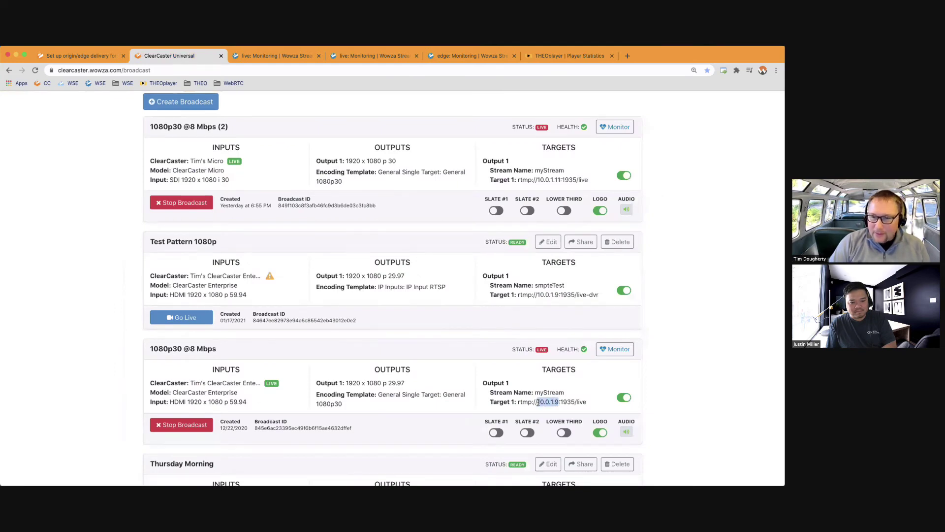
{"action": "left_click", "coordinate": [546, 402]}
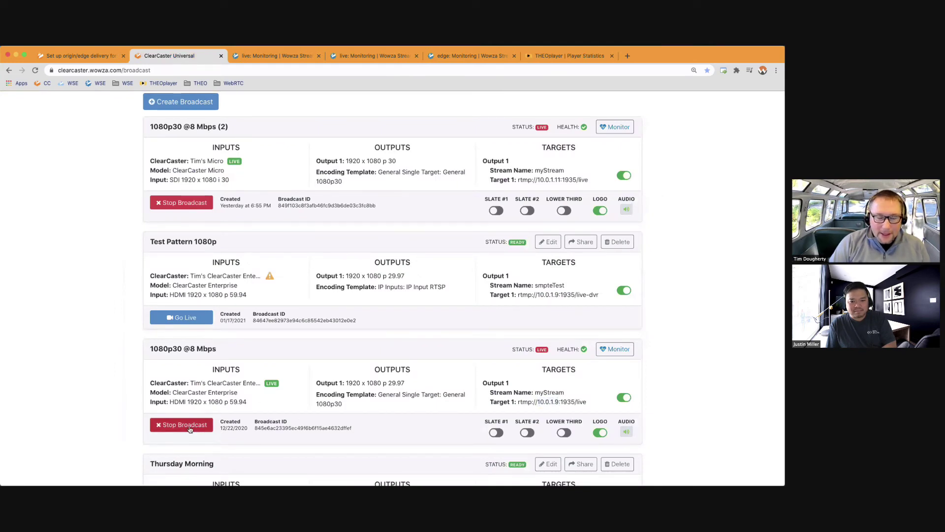
{"action": "left_click", "coordinate": [569, 55]}
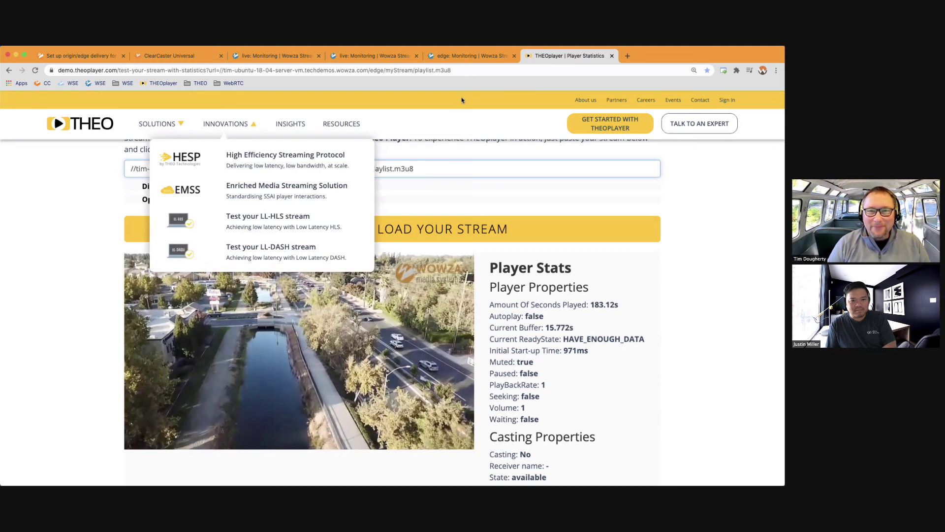
{"action": "left_click", "coordinate": [154, 56]}
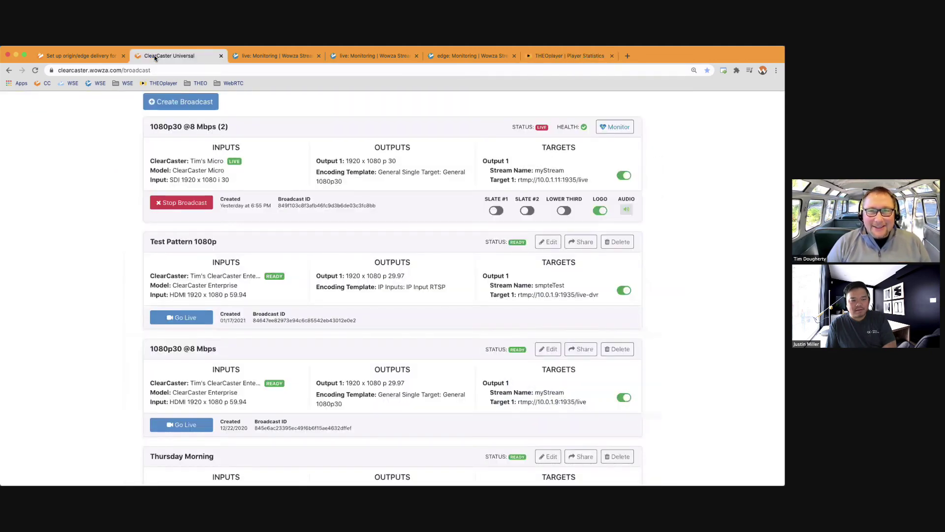